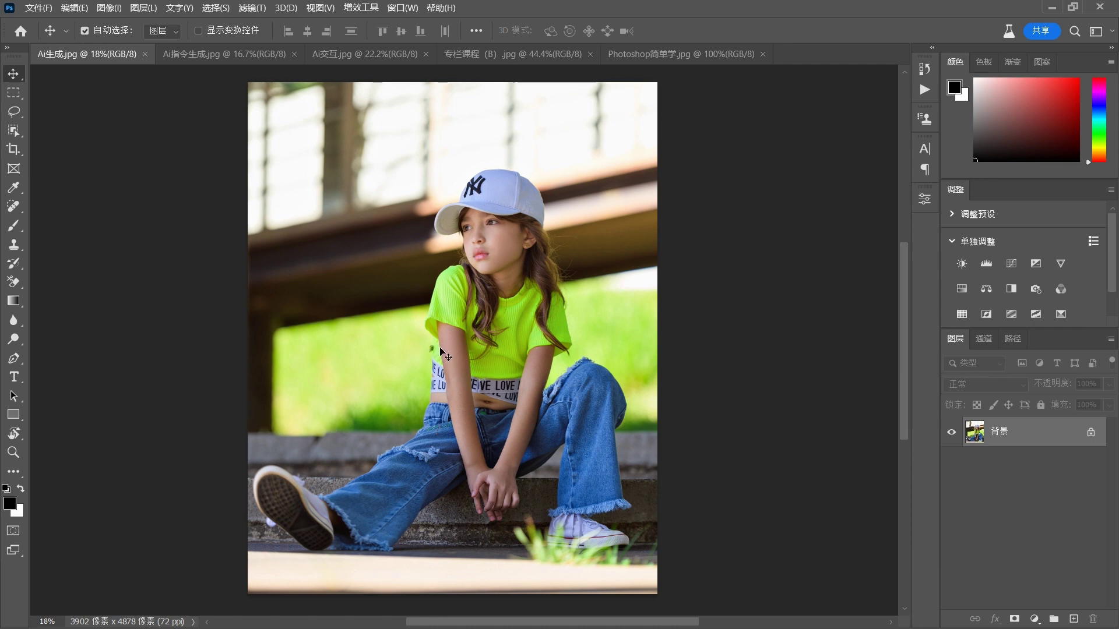
- Extend the canvas of Ai生成.jpg with the Crop tool on both sides to about 7000 px wide, keeping its height
left_click(13, 149)
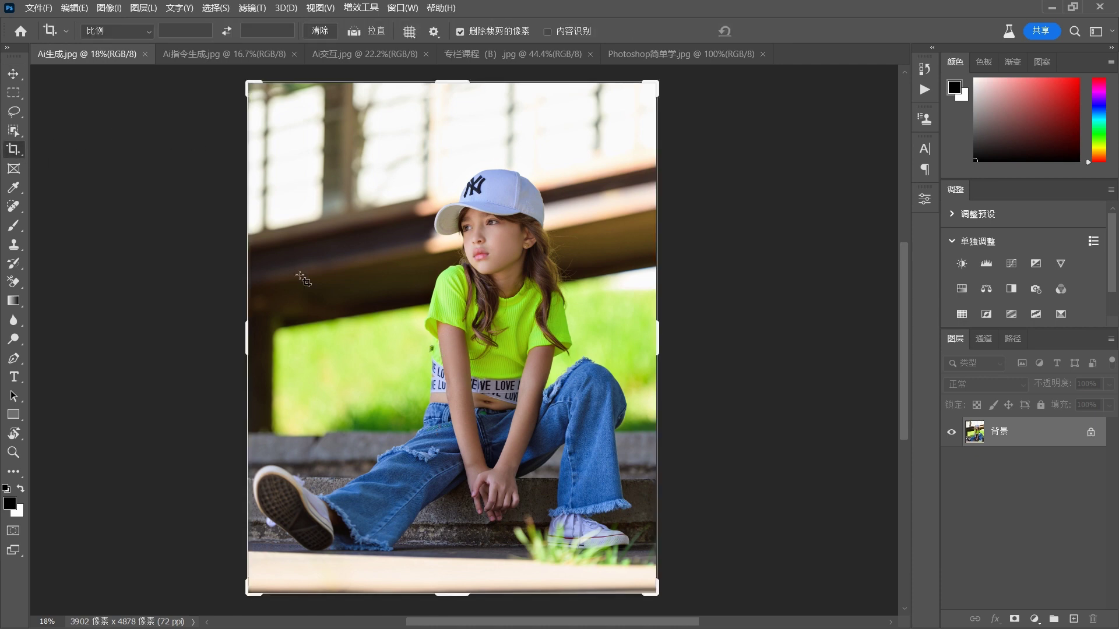
left_click_drag(658, 333, 736, 336)
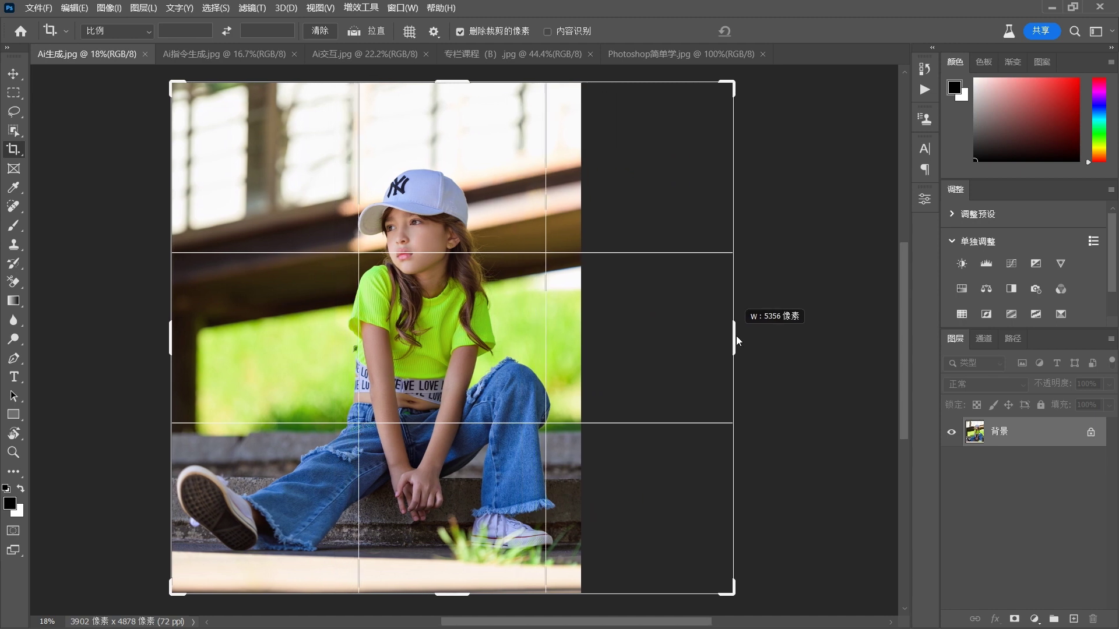
left_click_drag(169, 334, 85, 330)
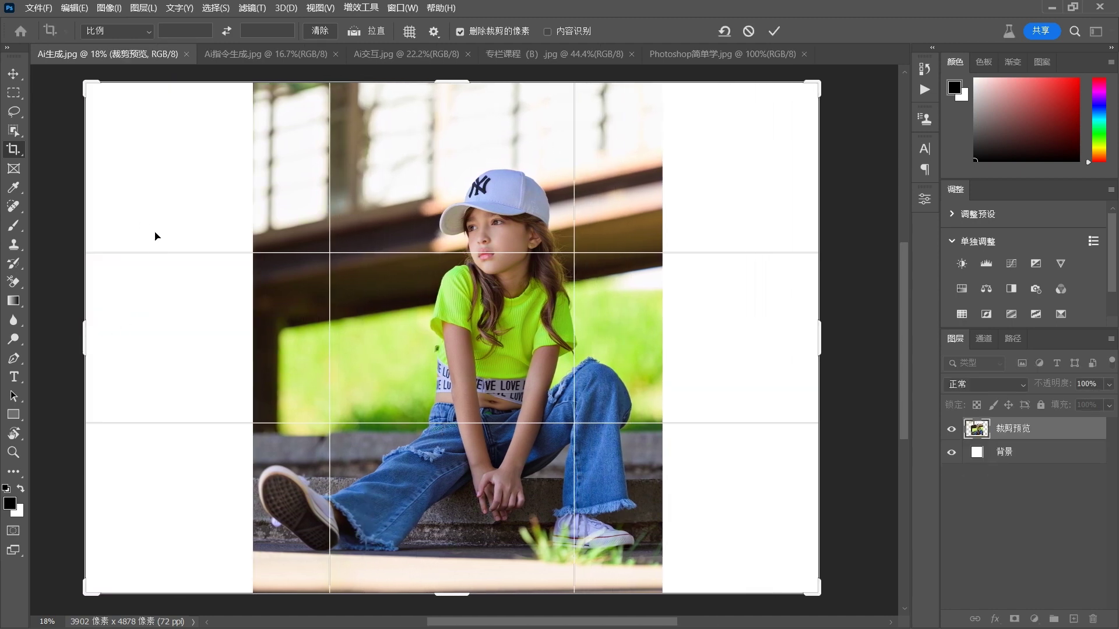
left_click(14, 74)
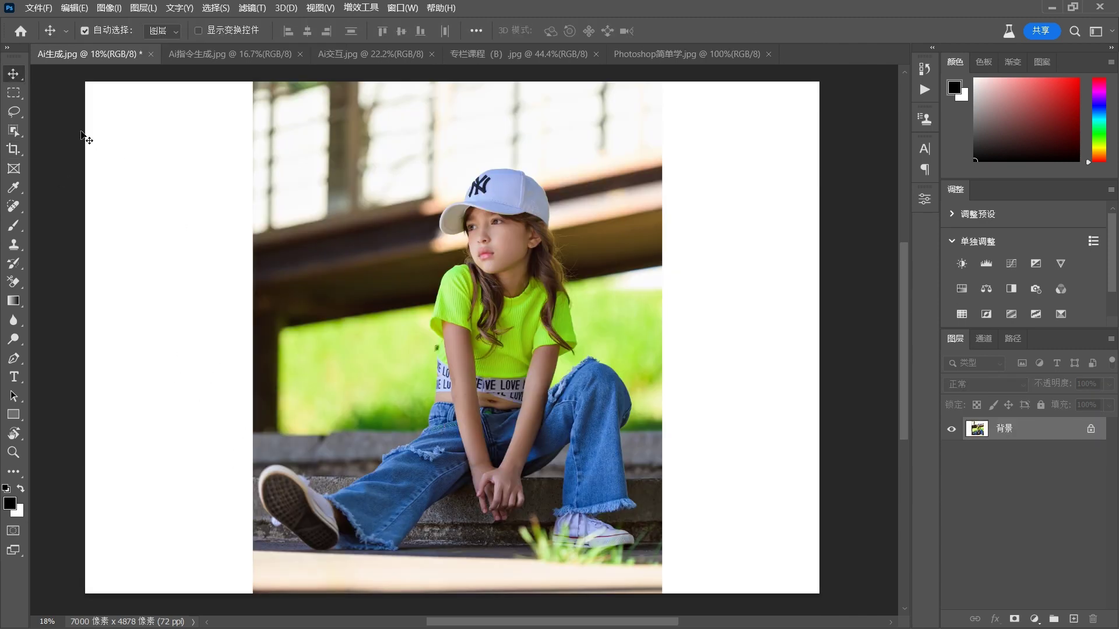
- Select the blank areas on both sides of the girl photo with rectangular marquees, each overlapping the photo's edge slightly
left_click(14, 93)
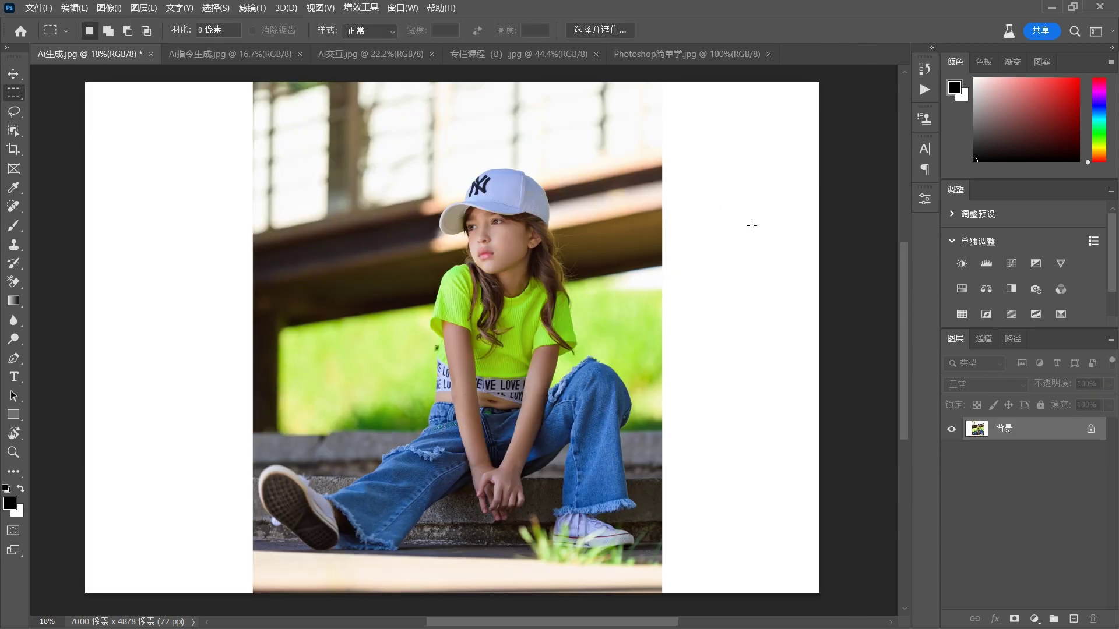
left_click_drag(636, 76, 823, 600)
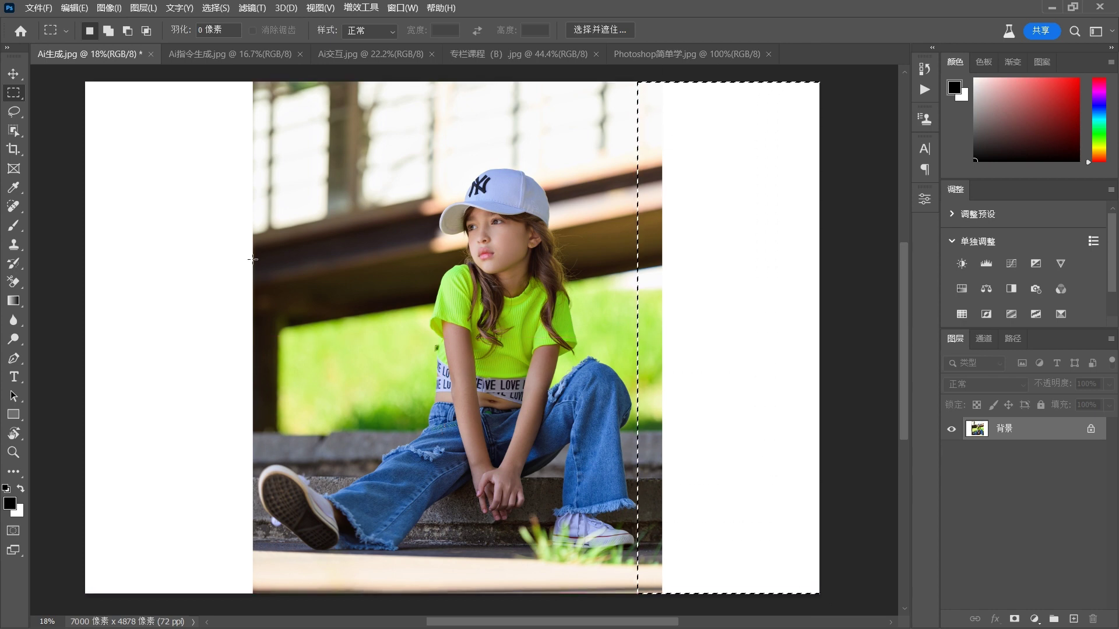
left_click(108, 31)
left_click_drag(85, 82, 271, 614)
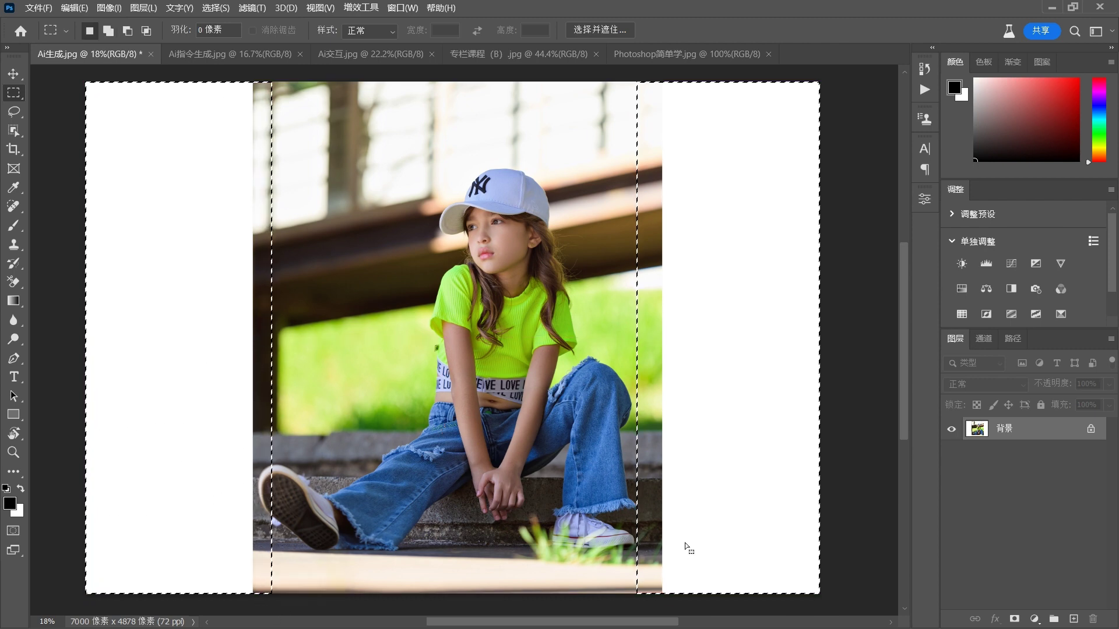
- Run Generative Fill with an empty prompt on the selected side areas to extend the girl photo's background
right_click(669, 307)
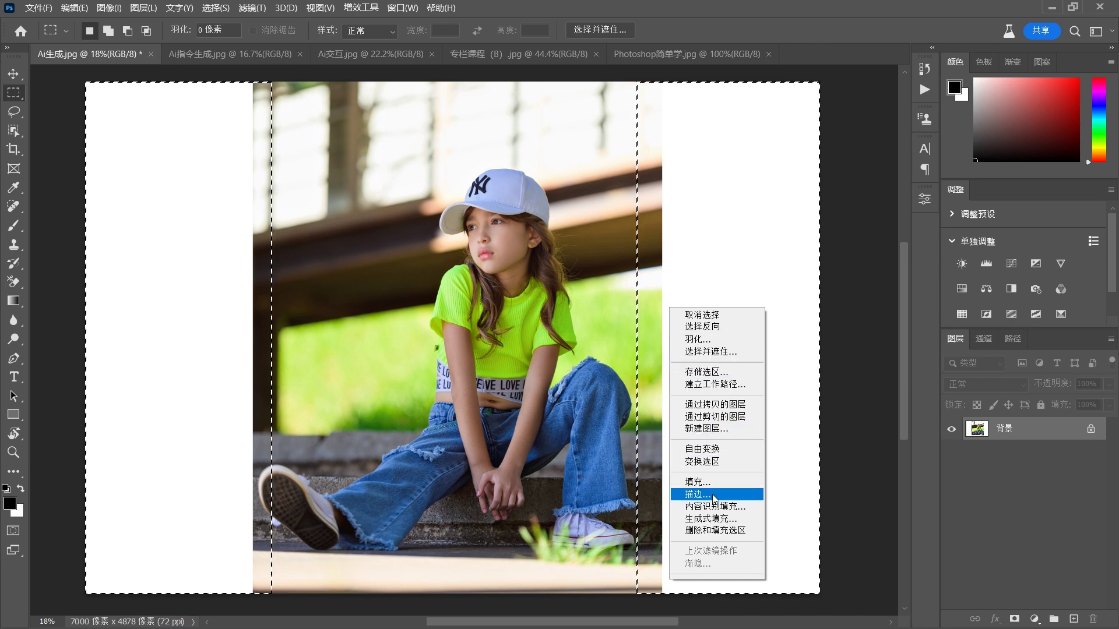
left_click(716, 519)
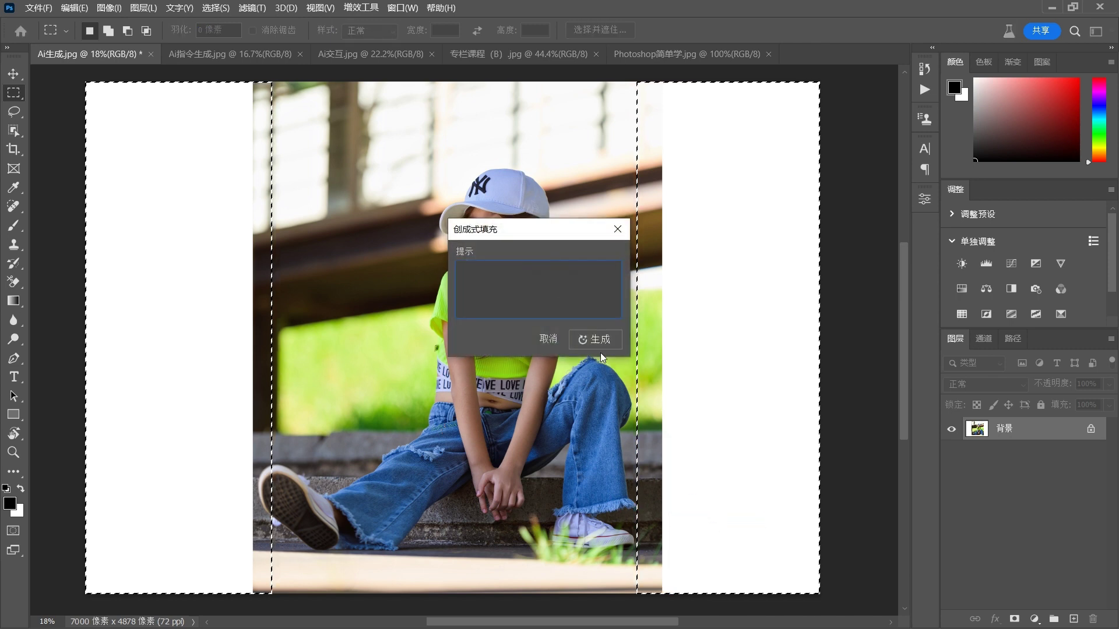
left_click(594, 339)
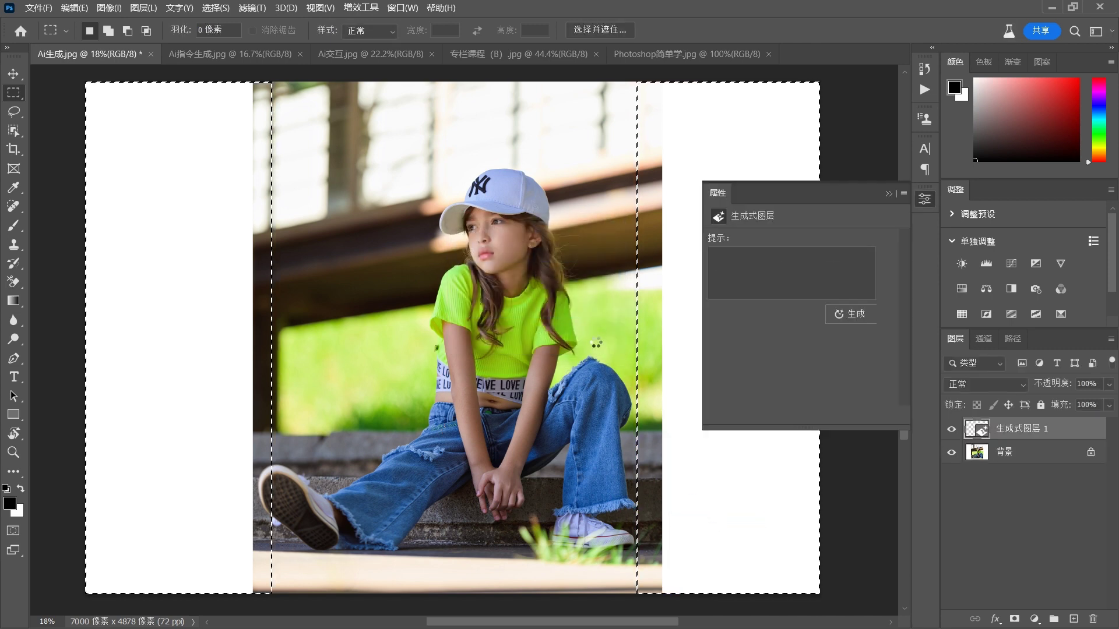
left_click(886, 194)
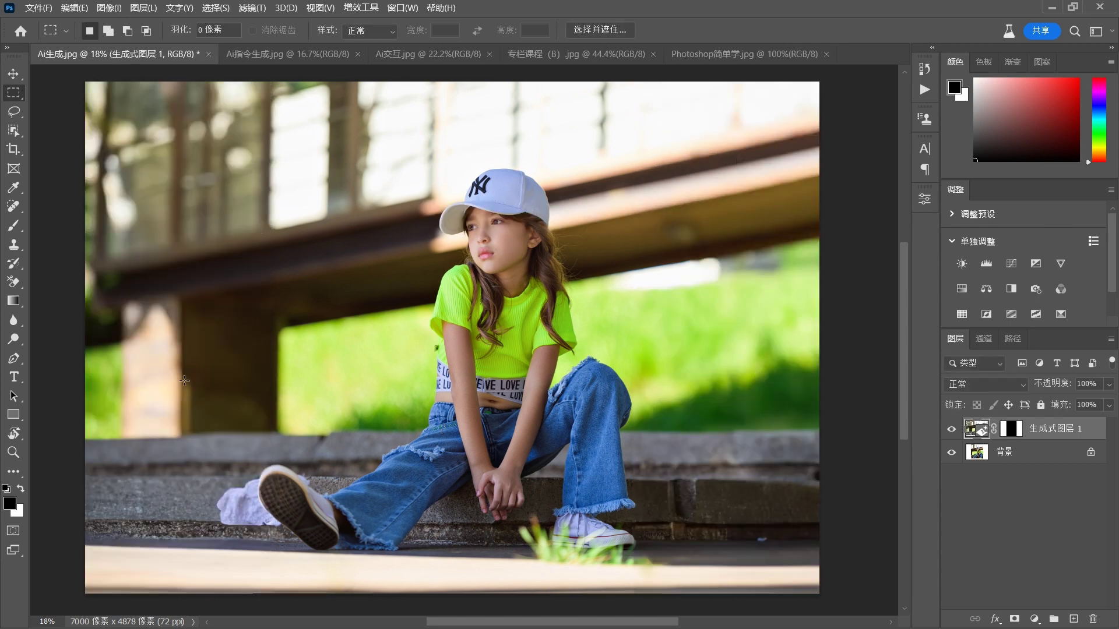
left_click(19, 80)
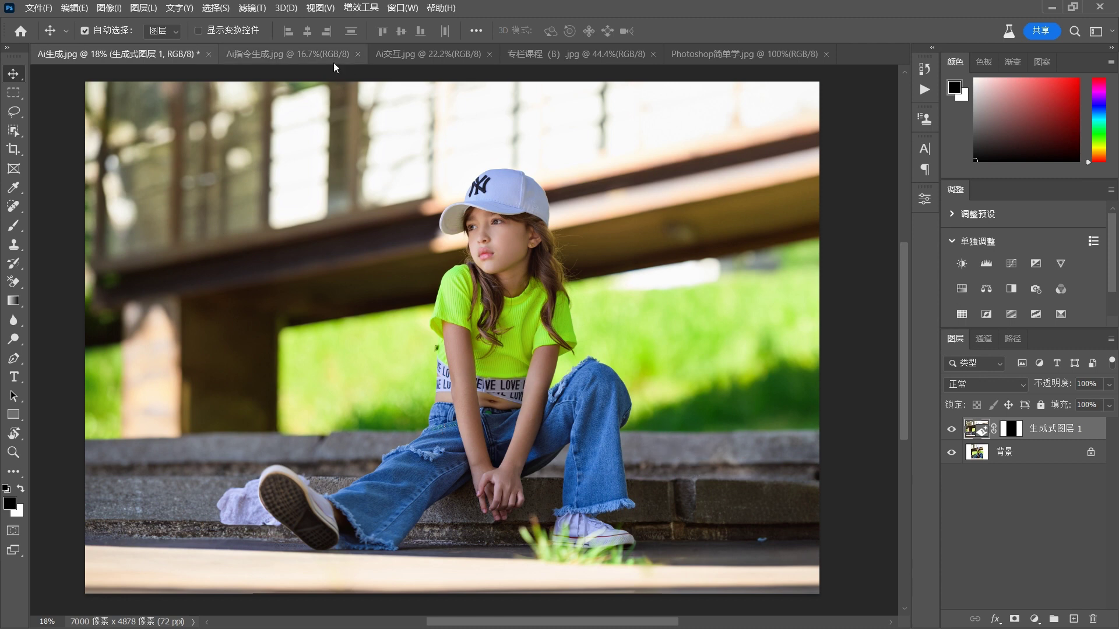
- In Ai指令生成.jpg, select the man's neck and white shirt with a rectangular marquee across the full width of the image
left_click(285, 54)
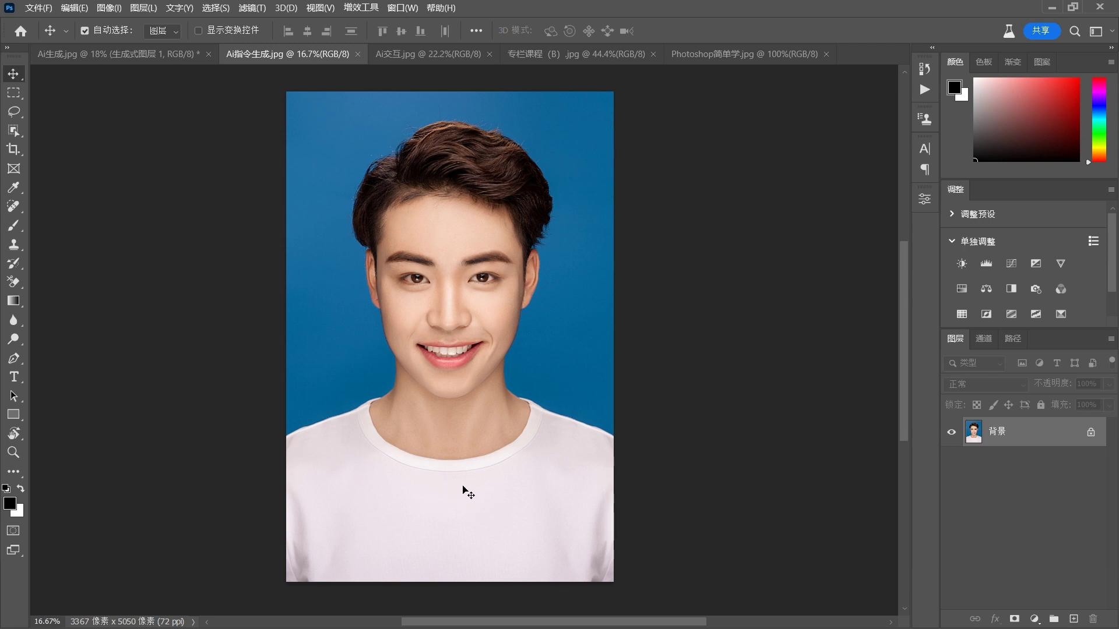
left_click(13, 93)
left_click_drag(274, 381, 637, 598)
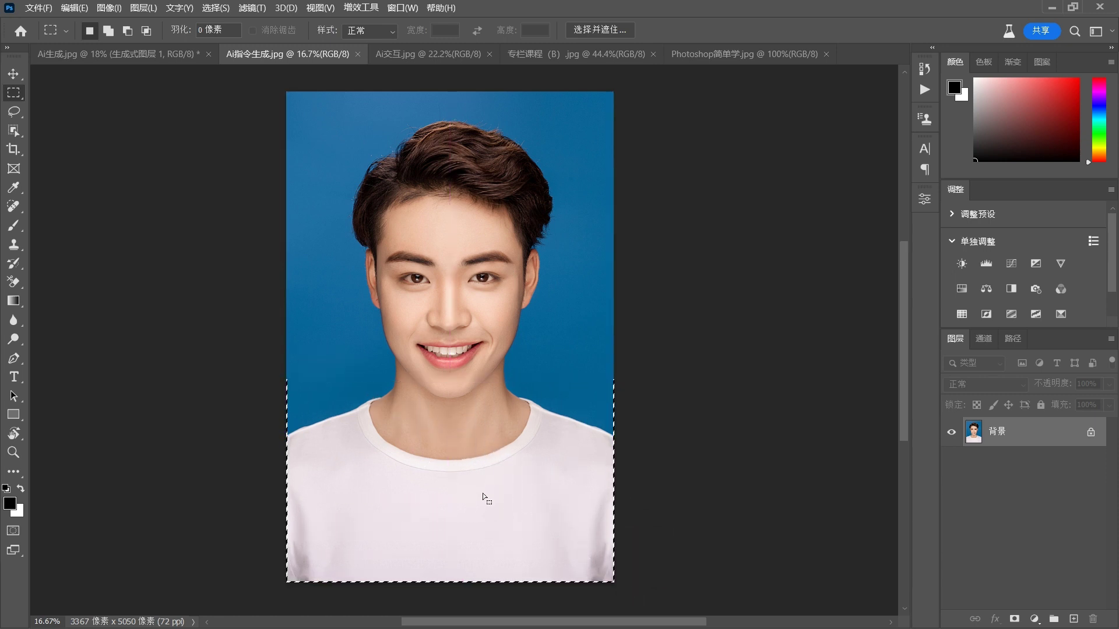
- Replace the selected clothing using Generative Fill with the prompt "suit"
right_click(429, 437)
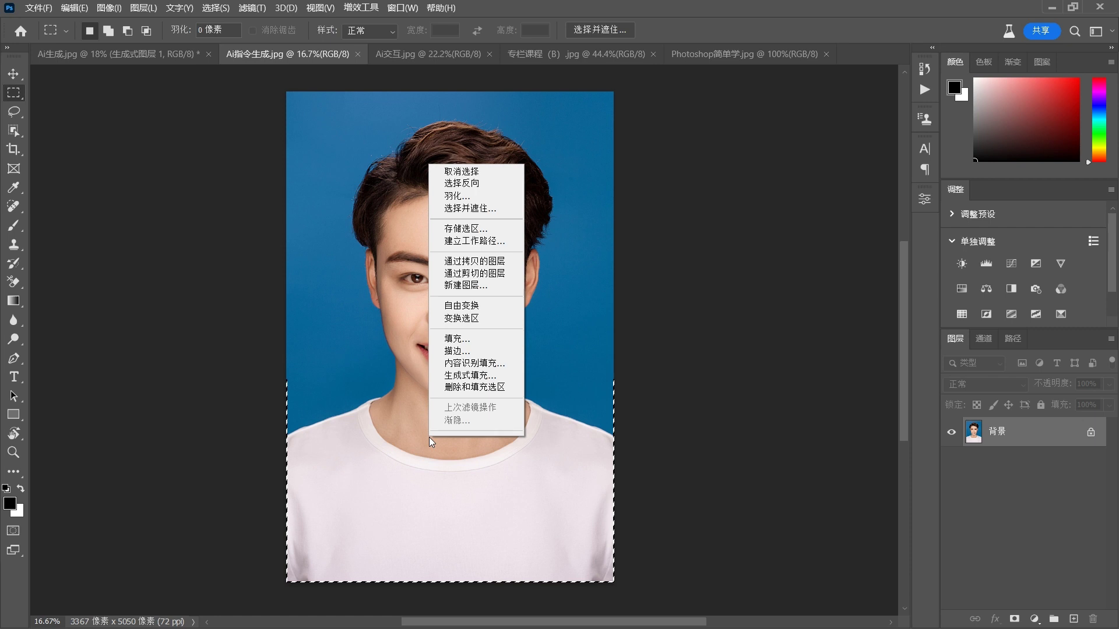
left_click(458, 375)
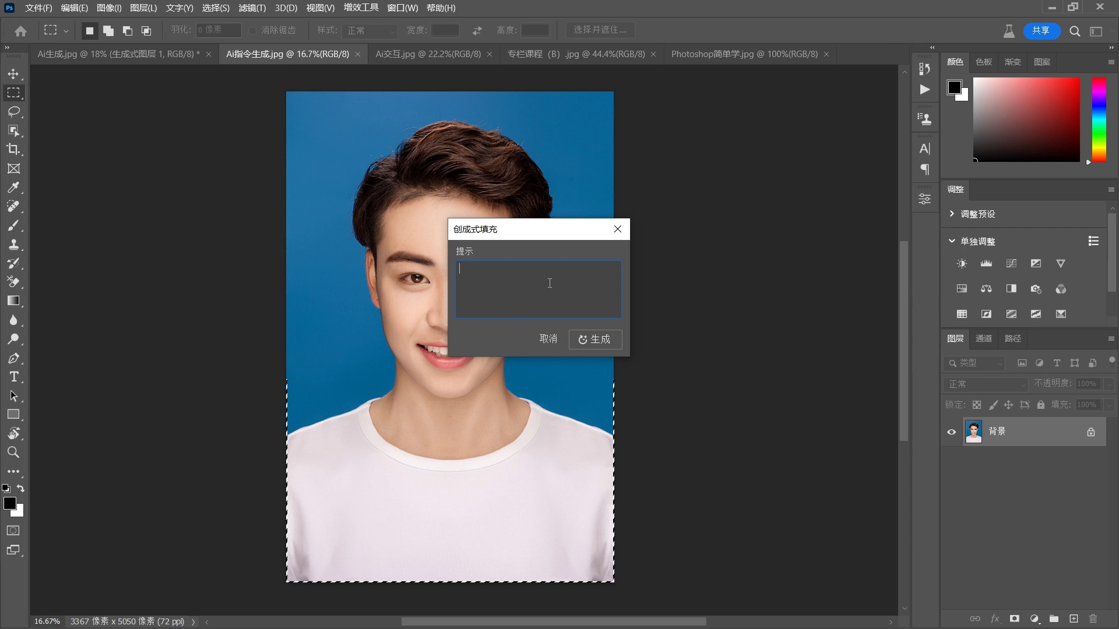
type("suit")
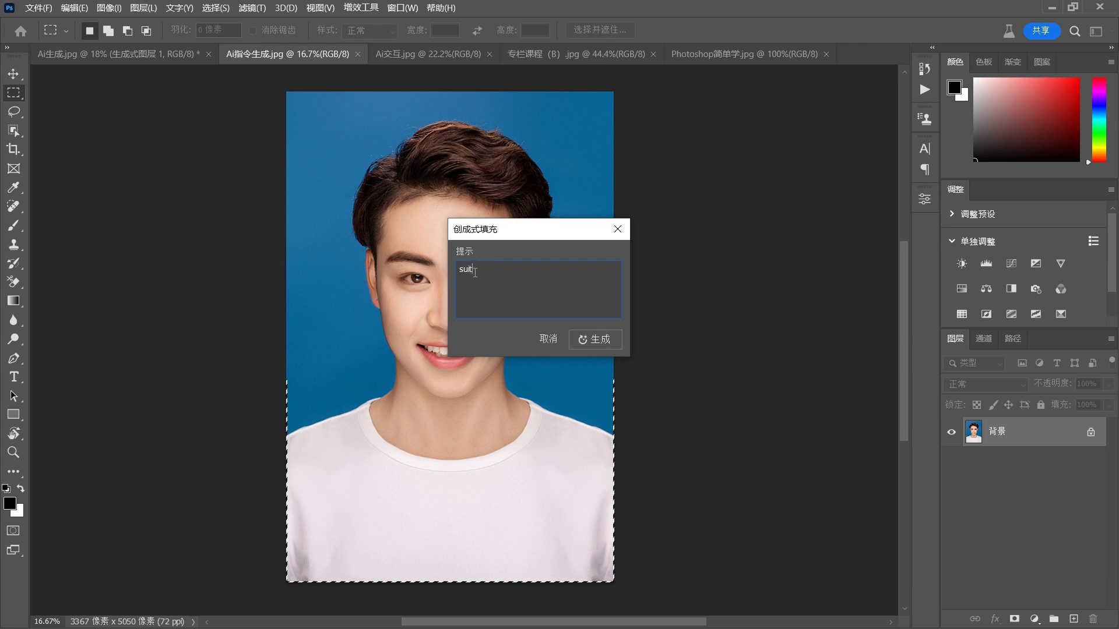
left_click(600, 338)
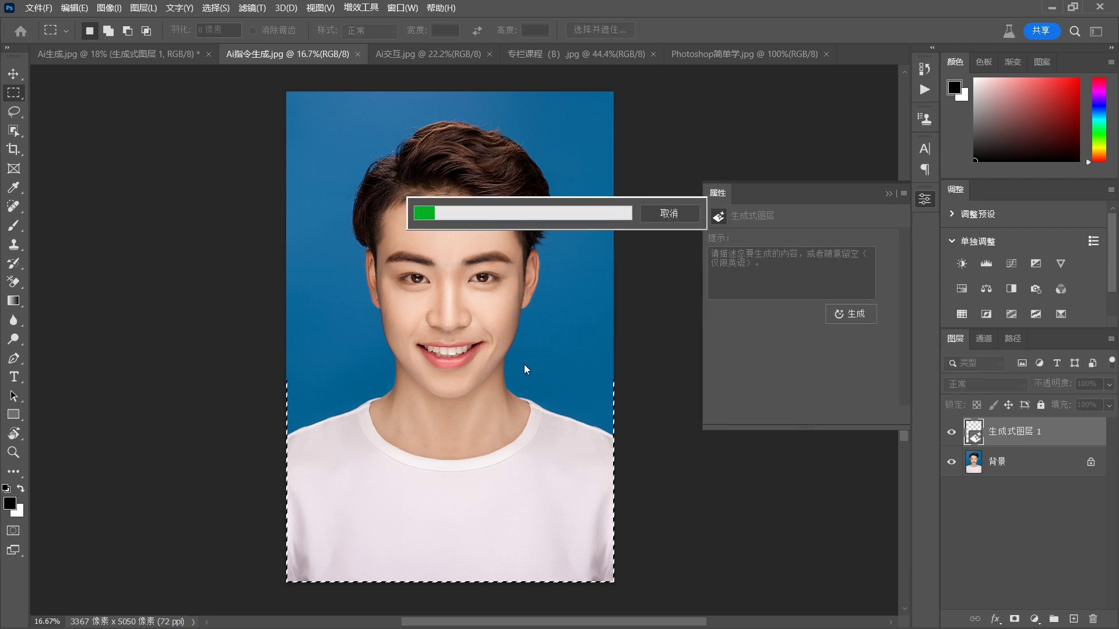
left_click(885, 193)
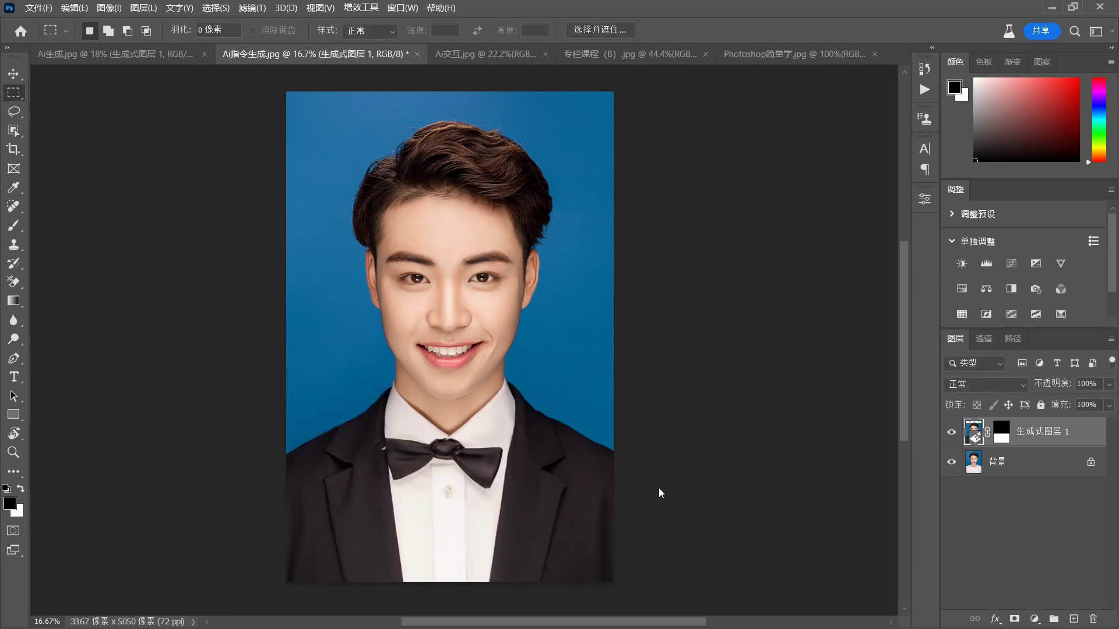
left_click(13, 76)
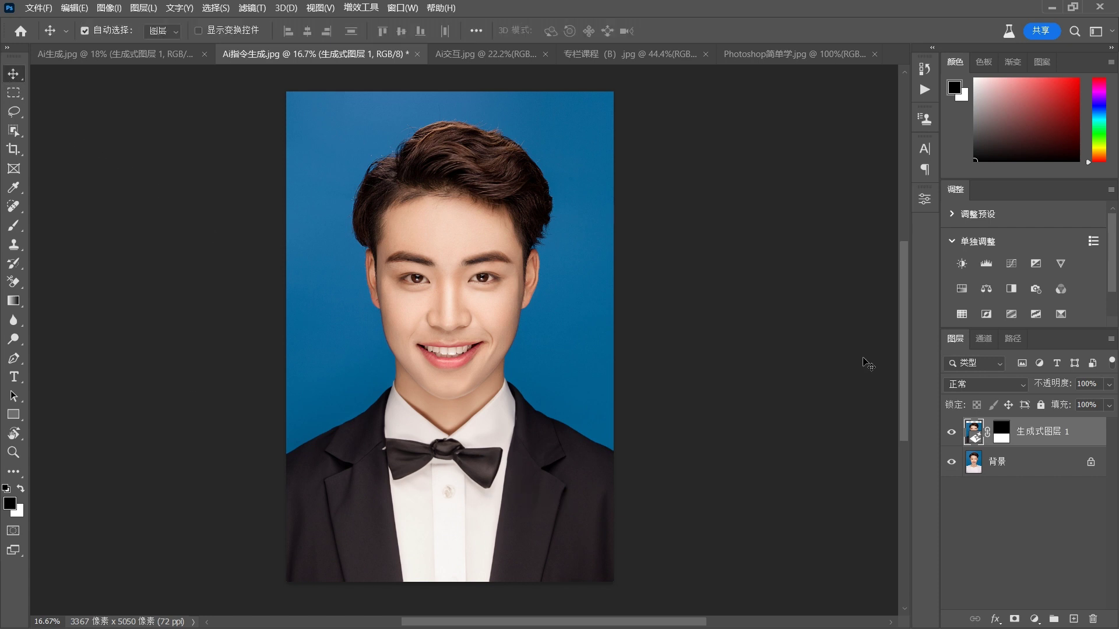
- Compare the generated suit variations and apply the third one, with the black suit and dark necktie
left_click(925, 201)
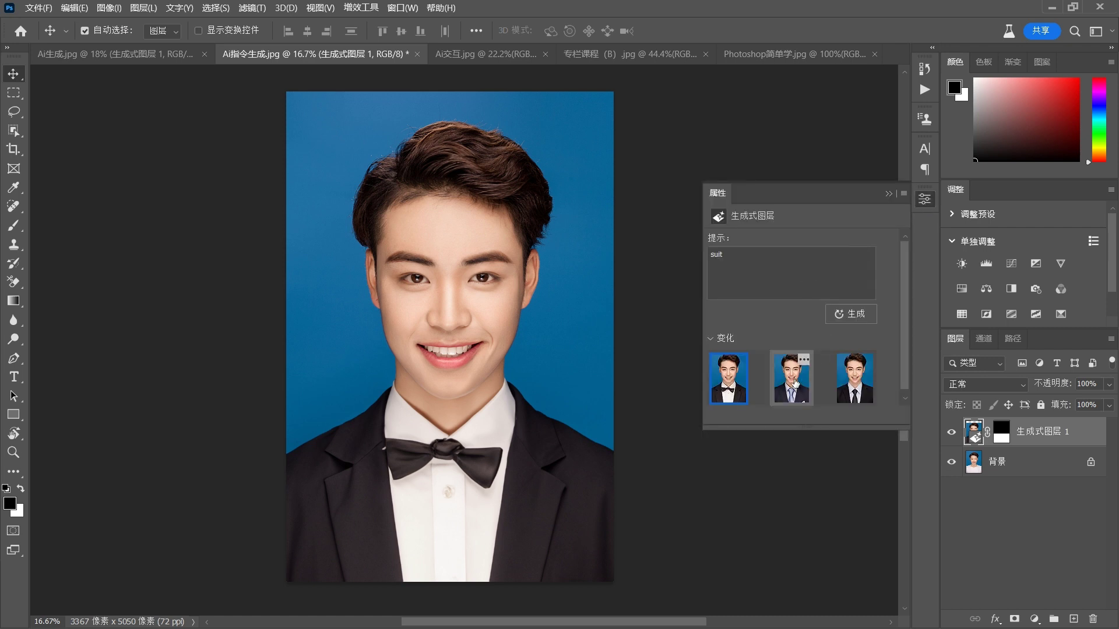
left_click(791, 378)
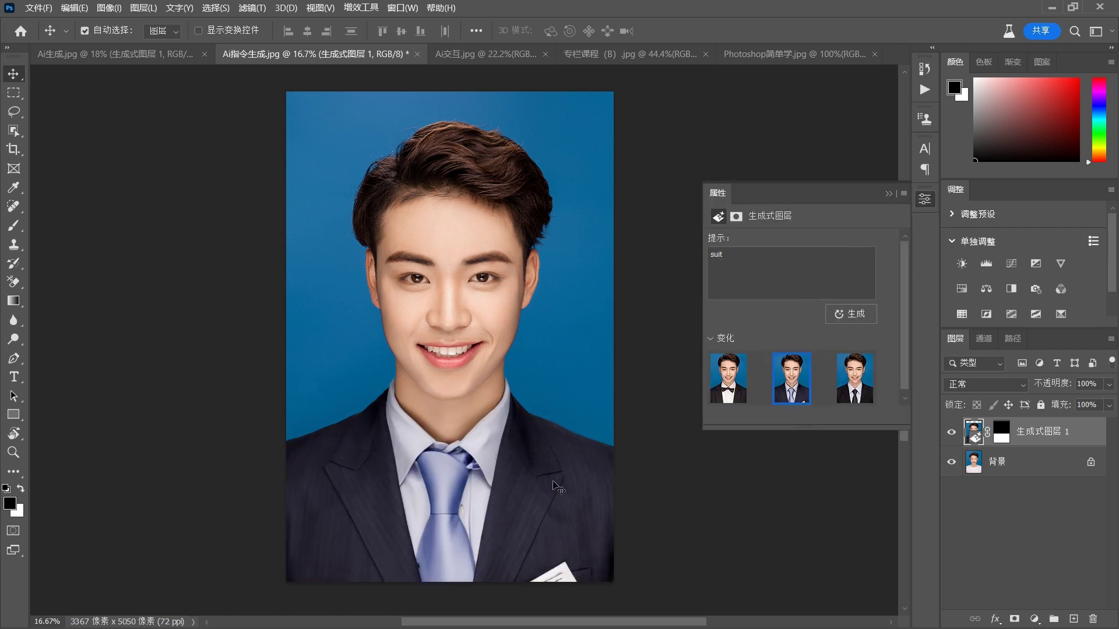
left_click(856, 382)
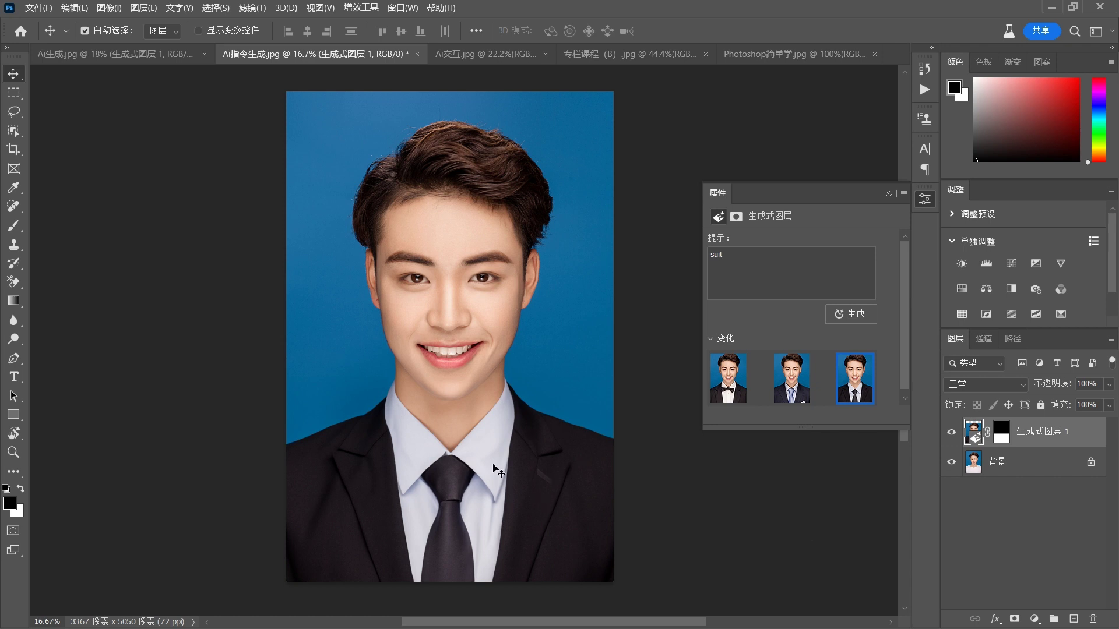
left_click(888, 195)
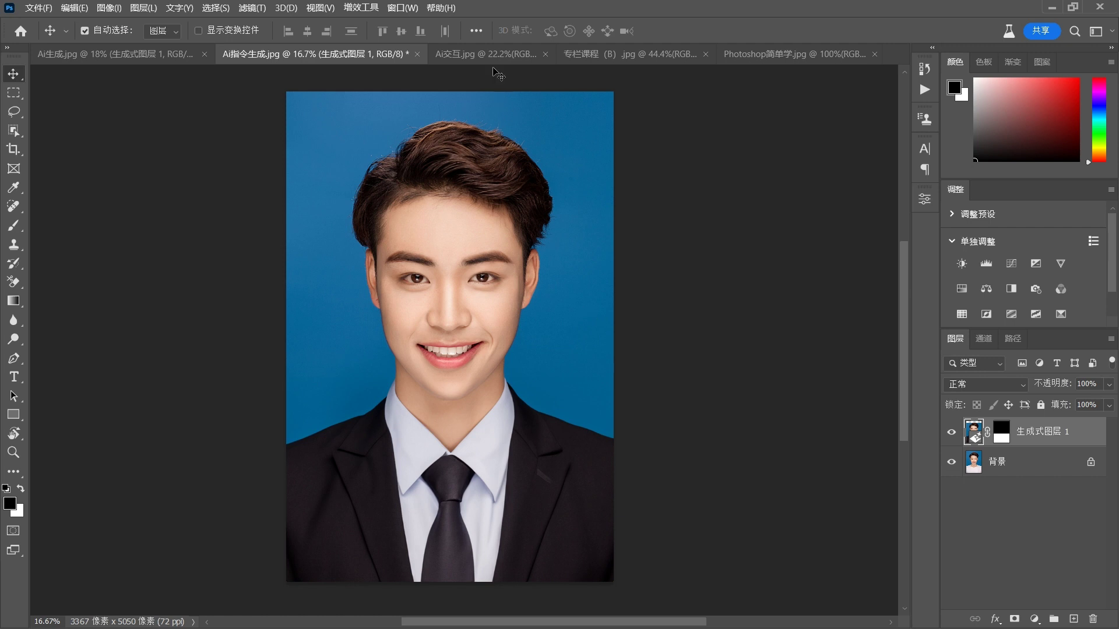
- Switch to Ai交互.jpg and extend its canvas with the Crop tool on both sides to about 5056 px wide
left_click(494, 53)
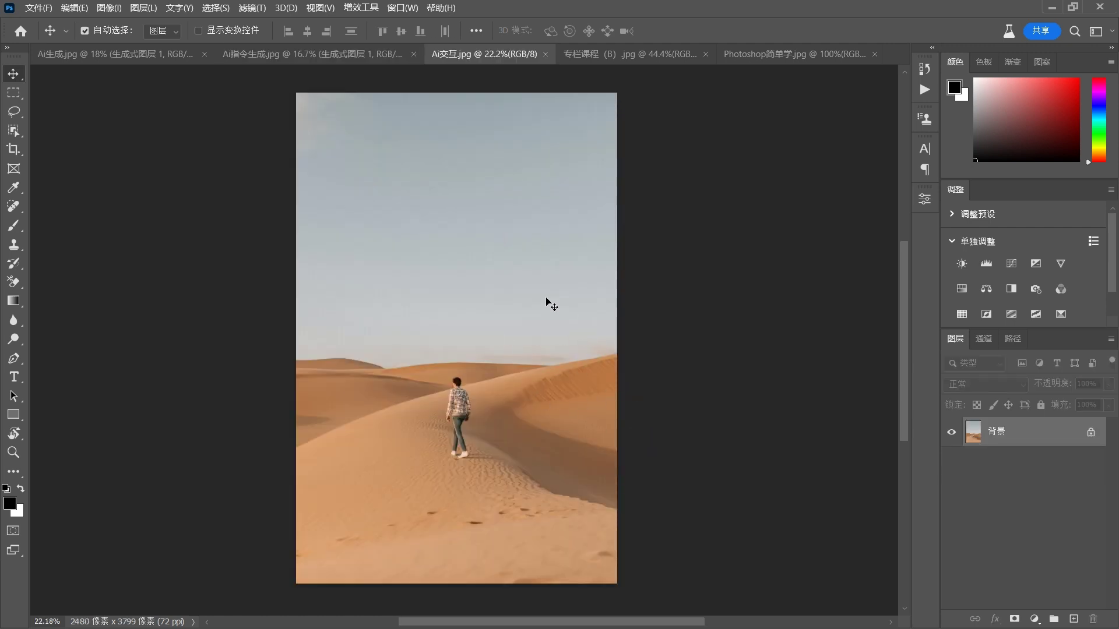
left_click(13, 148)
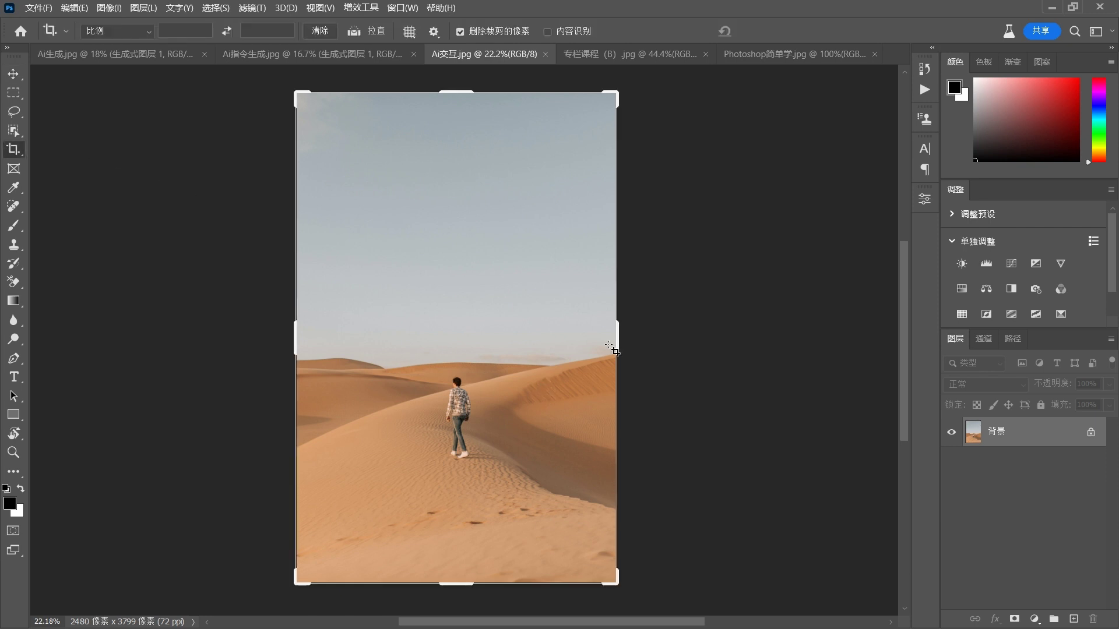
left_click_drag(615, 333, 702, 333)
left_click_drag(209, 340, 127, 335)
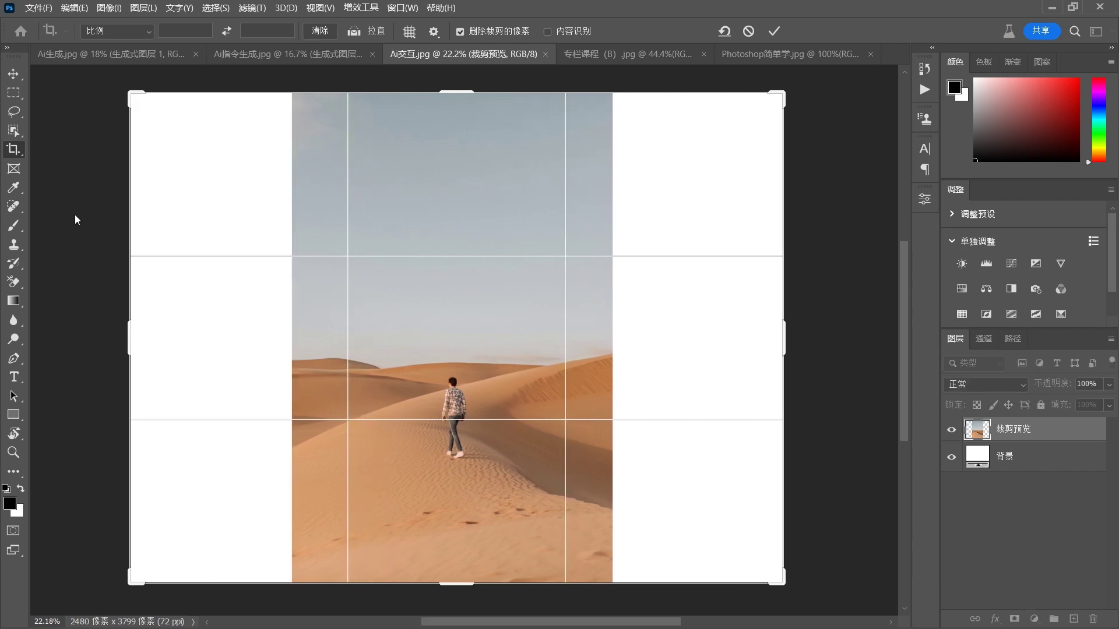
left_click(13, 92)
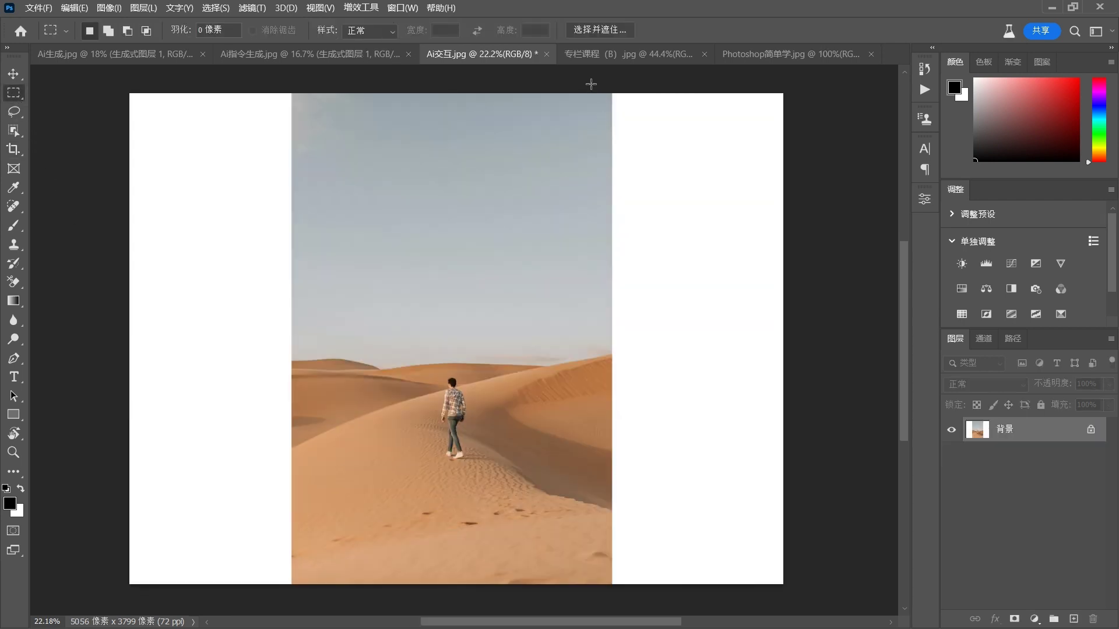
- Select the blank areas on both sides of the desert photo with rectangular marquees, each overlapping the photo's edge slightly
left_click_drag(588, 87, 821, 599)
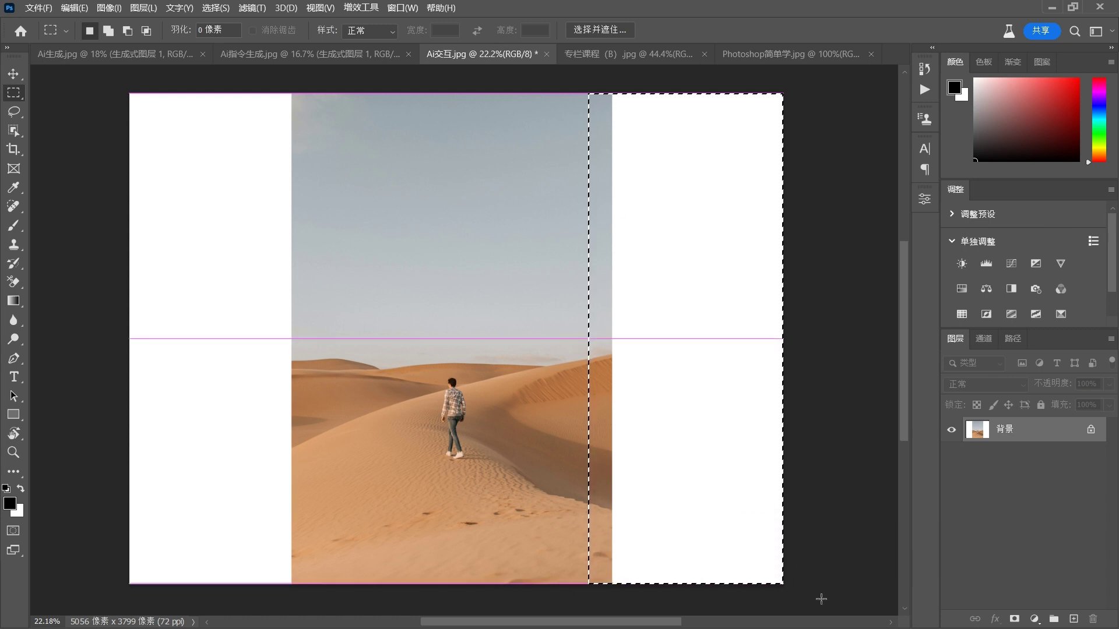
left_click(108, 30)
left_click_drag(128, 92, 324, 598)
- Run Generative Fill with an empty prompt on the selected side areas to extend the desert and sky
right_click(650, 284)
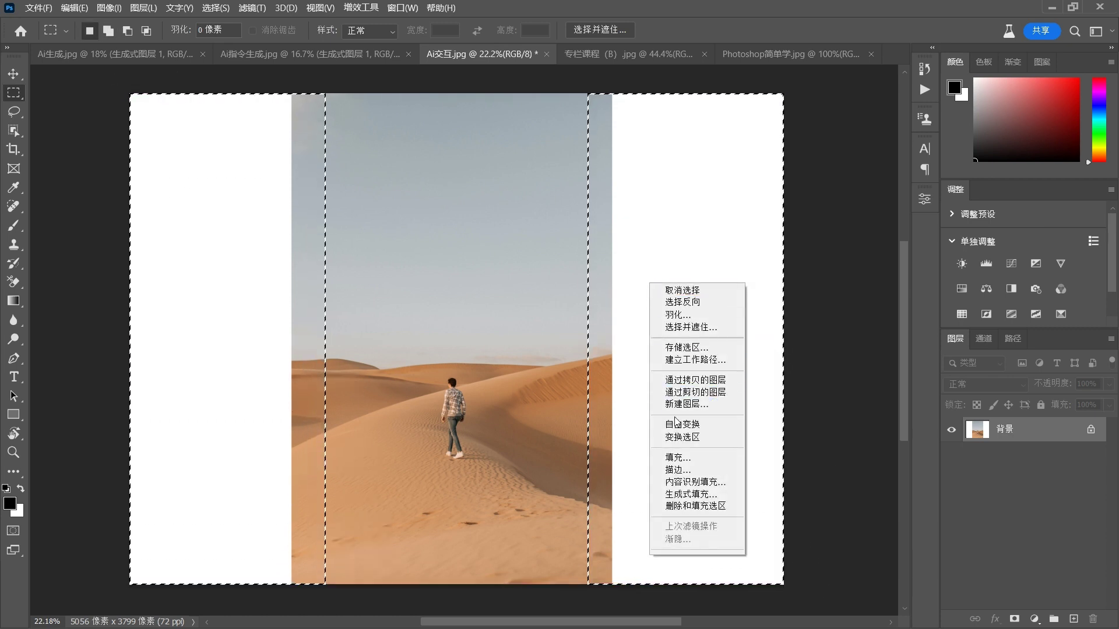
left_click(691, 494)
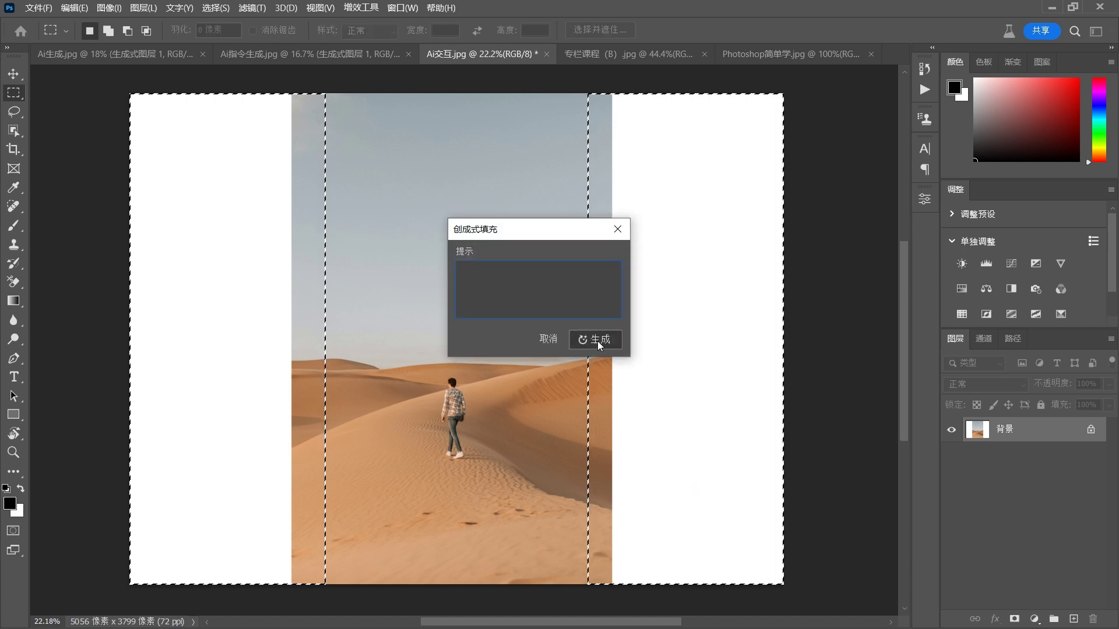
left_click(599, 343)
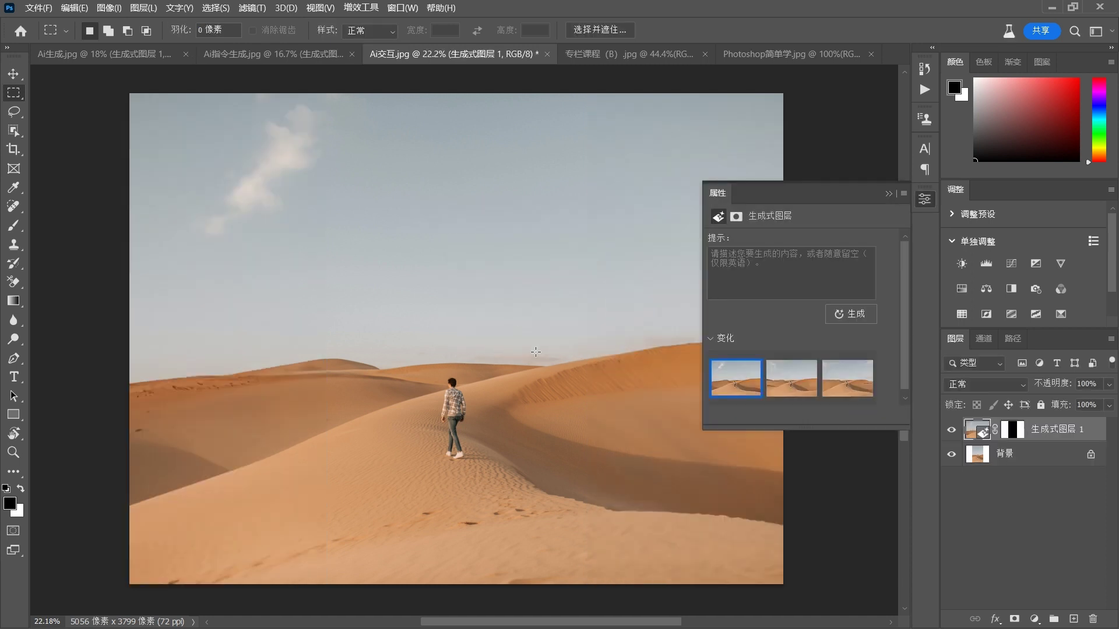
left_click(887, 194)
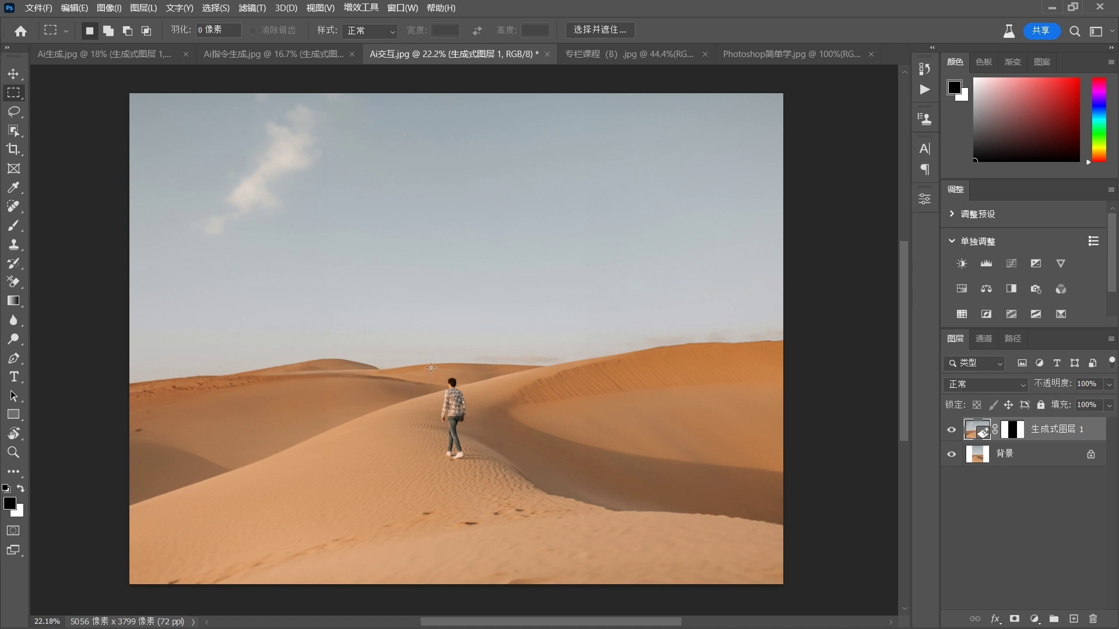
- Select the walking man on the dune with a rectangular marquee and run Generative Fill with the prompt "no people"
left_click_drag(438, 373, 472, 470)
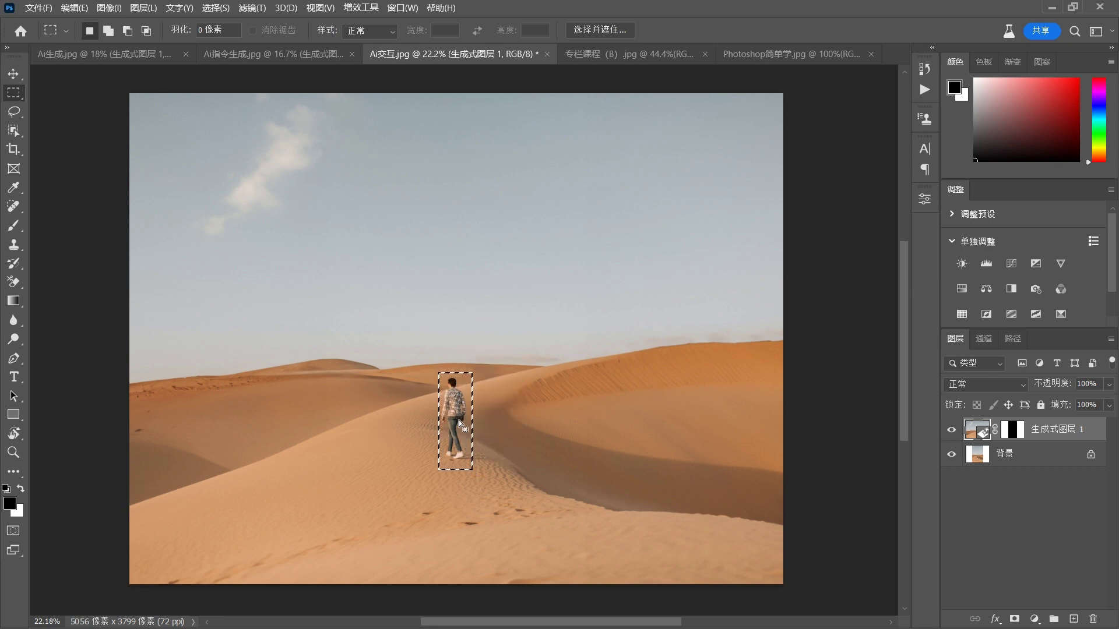
right_click(459, 418)
left_click(493, 362)
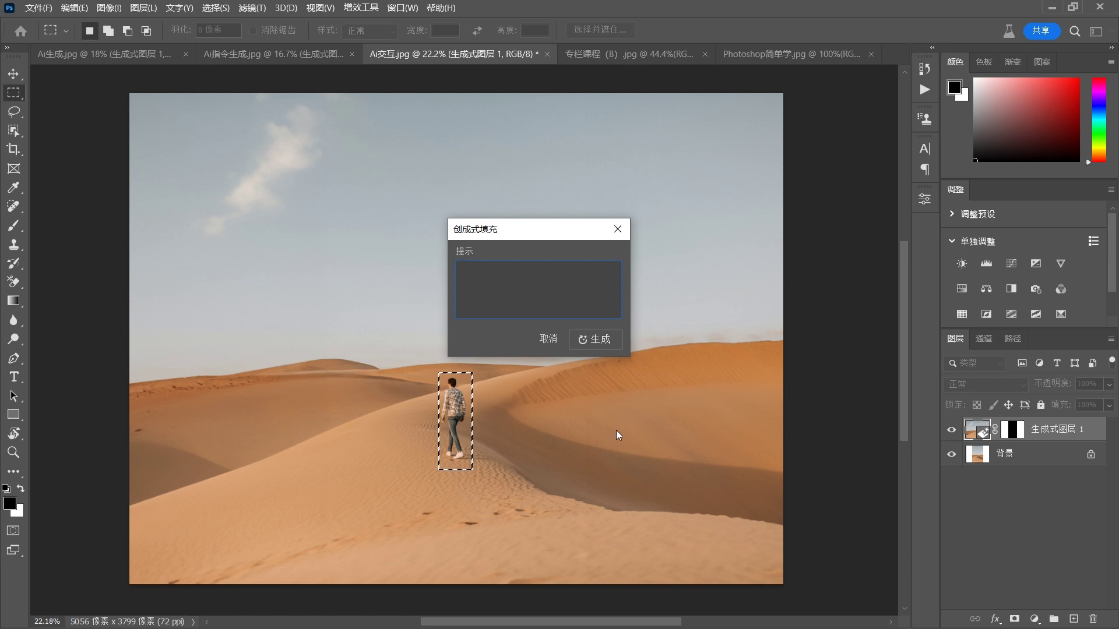
type("no people")
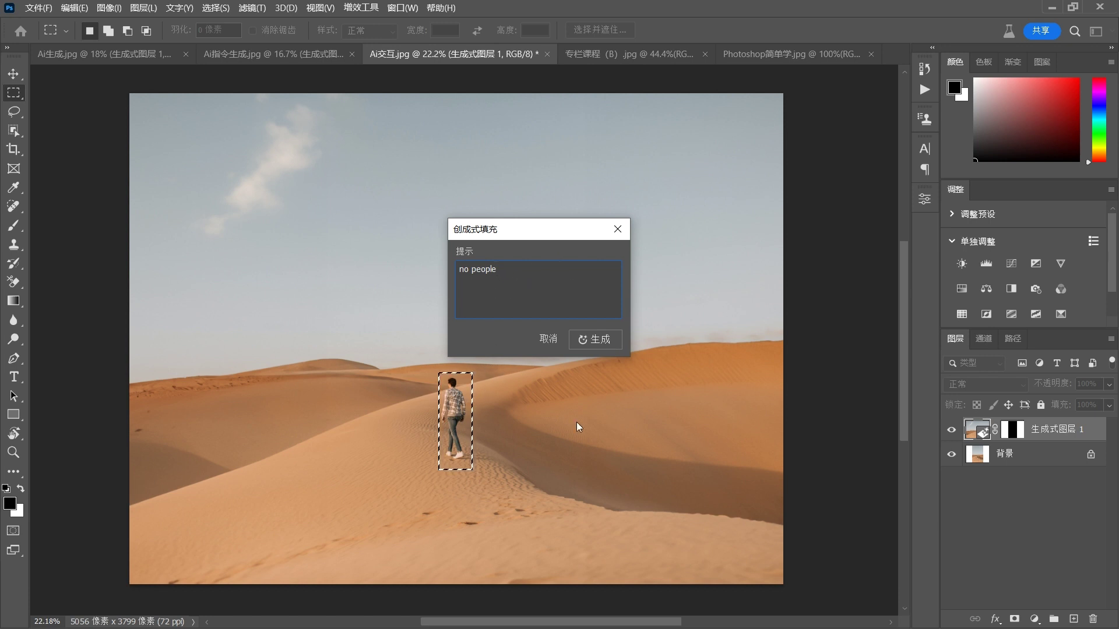
left_click(608, 342)
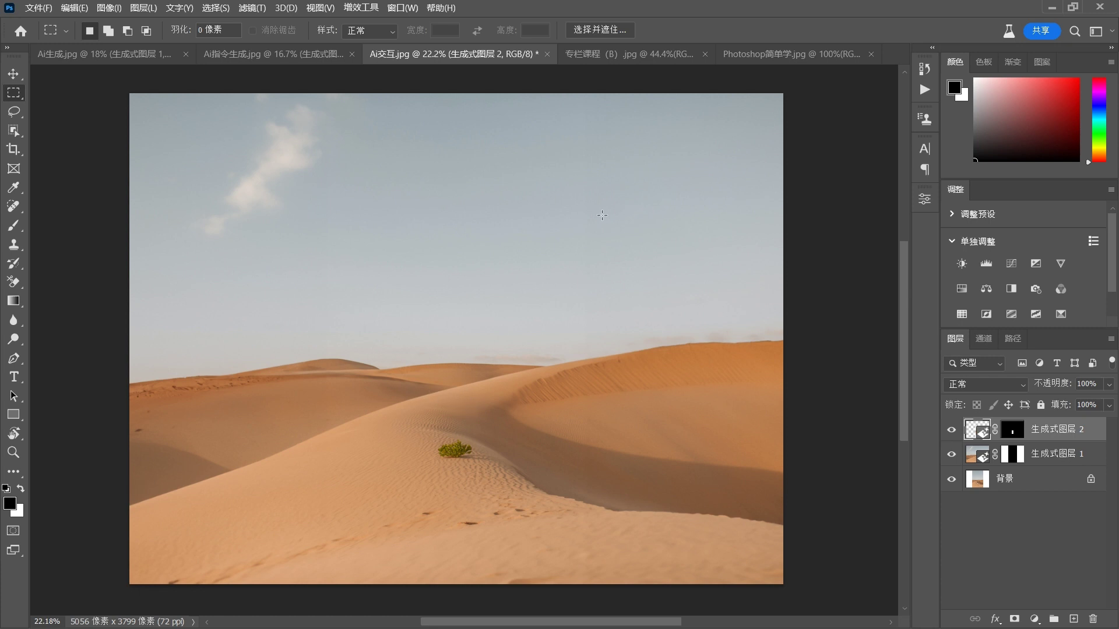
- Select the sky down to just below the horizon, run Generative Fill with the prompt "blue sky" and apply the third variation
left_click_drag(129, 93, 793, 387)
left_click_drag(793, 390, 787, 389)
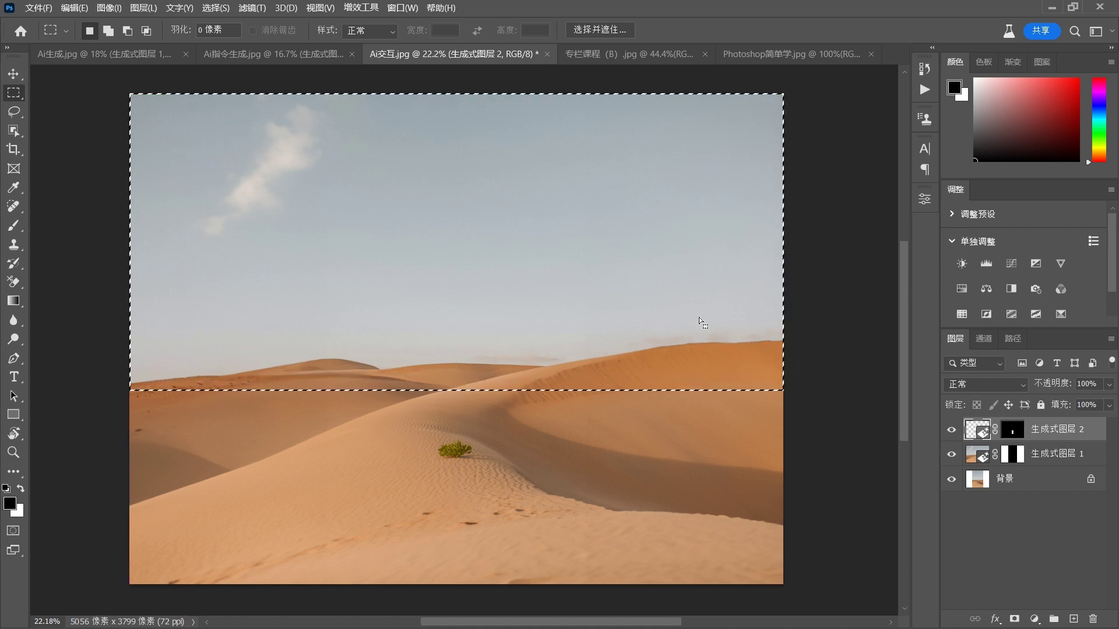
right_click(373, 173)
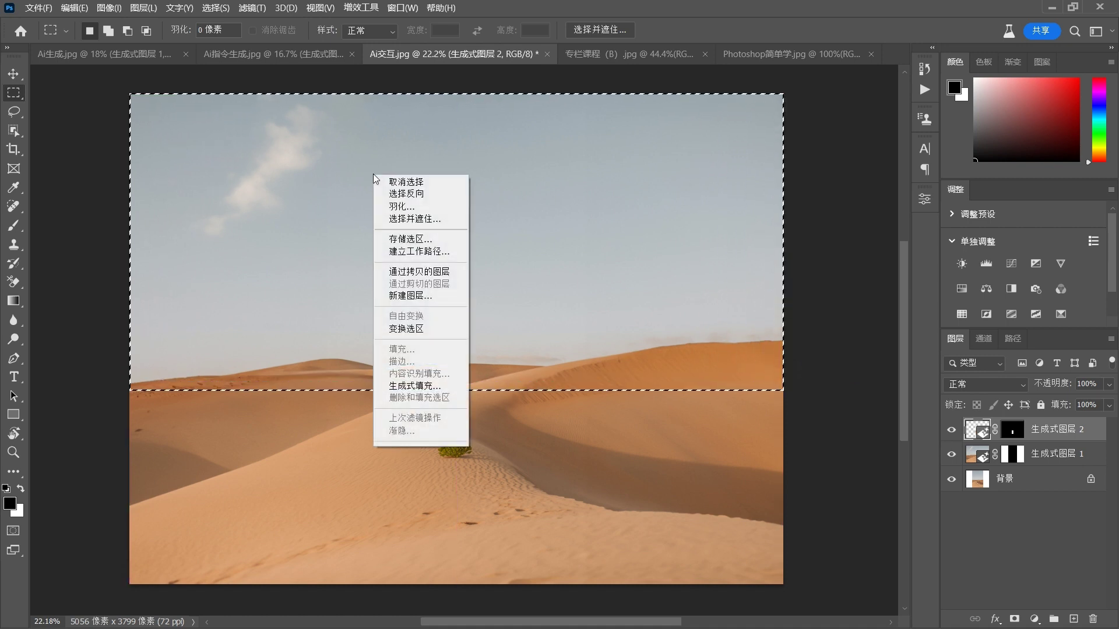
left_click(431, 385)
type("blue")
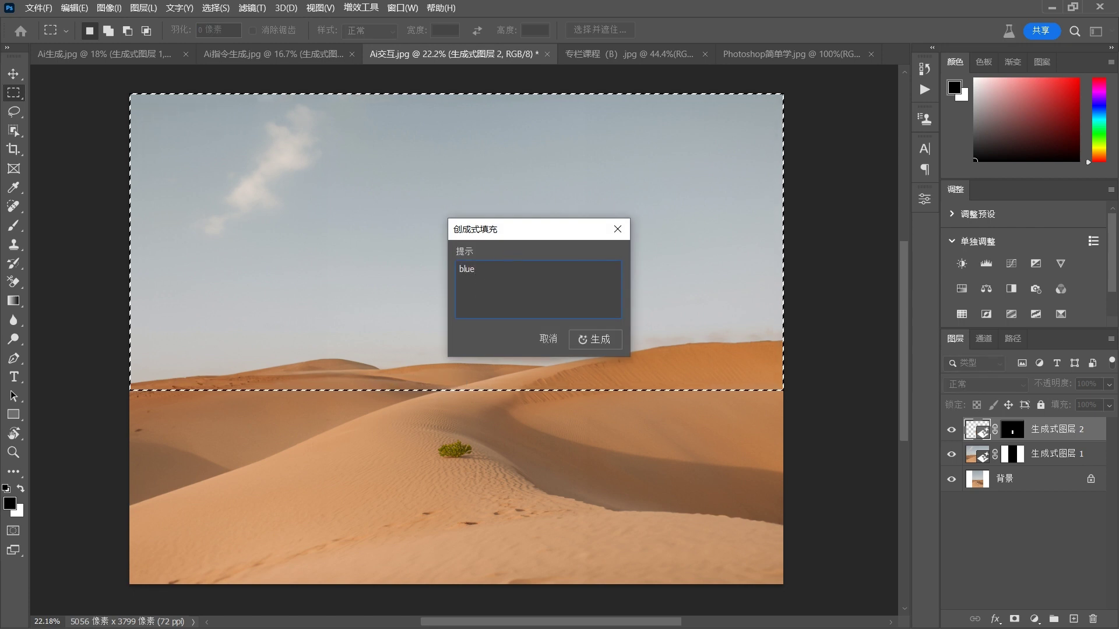
type(" sky")
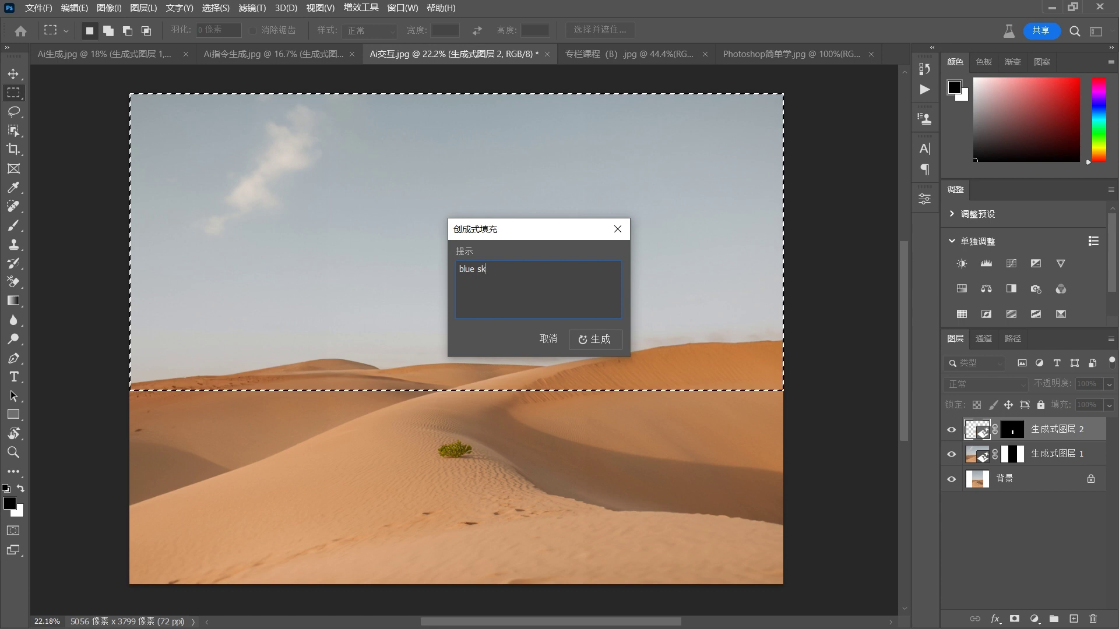
left_click(597, 339)
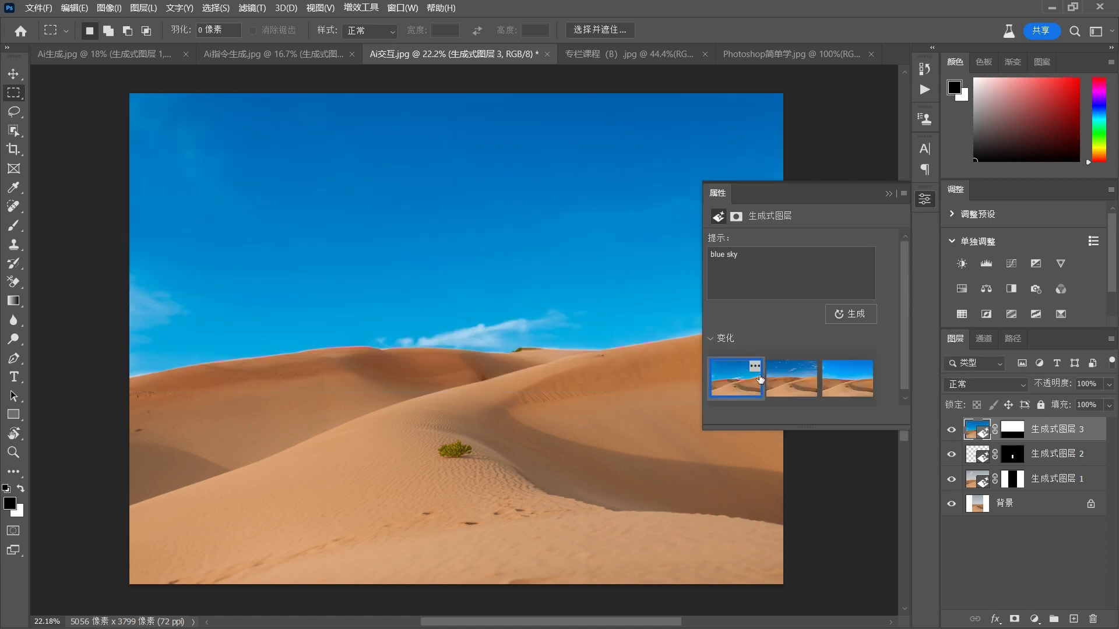
left_click(848, 386)
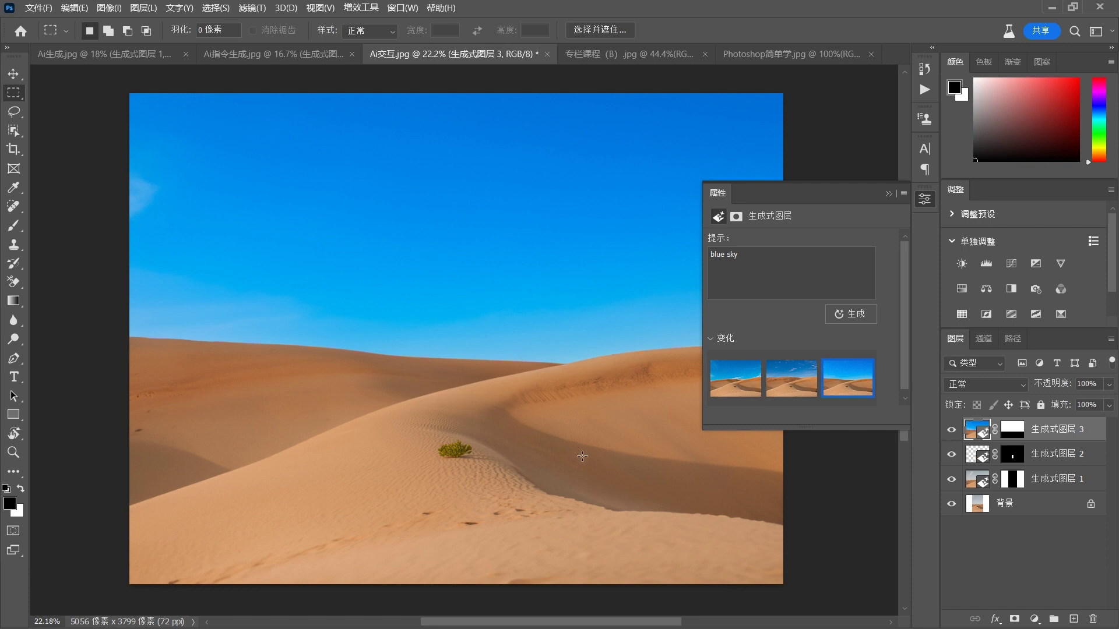
left_click(889, 193)
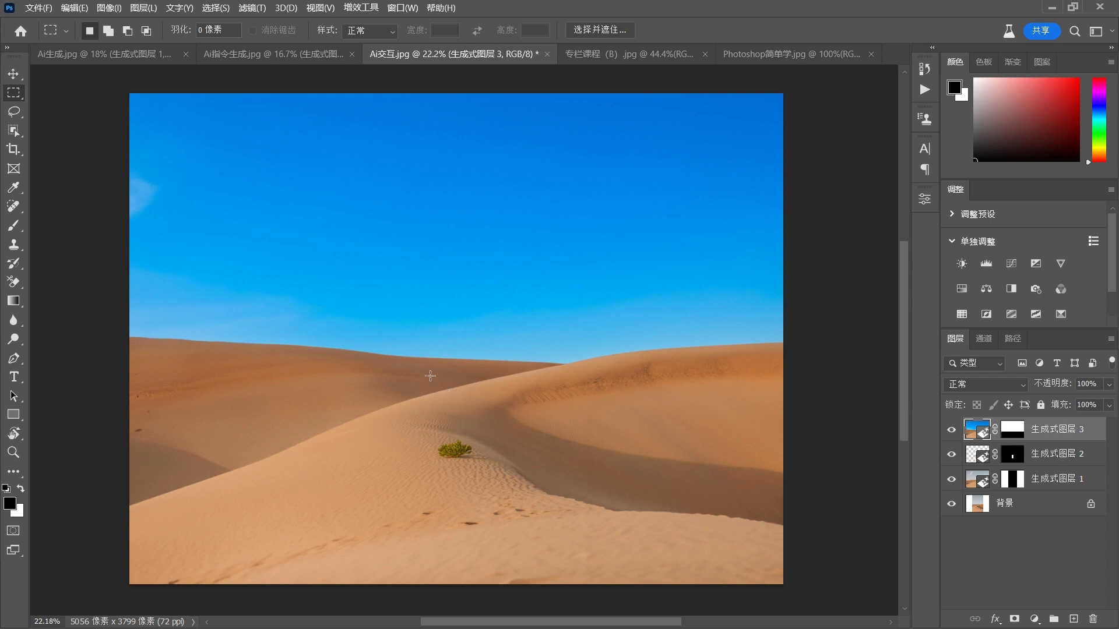
- Select a tall rectangle around the green shrub on the dune and run Generative Fill with the prompt "people"
left_click_drag(426, 369, 494, 493)
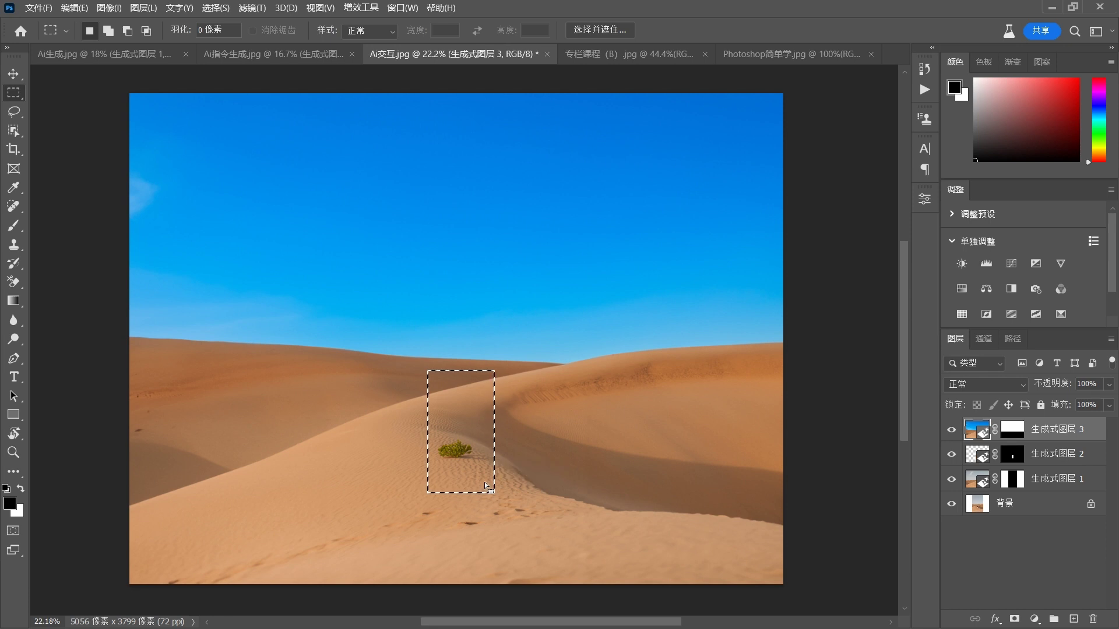
right_click(472, 426)
left_click(514, 368)
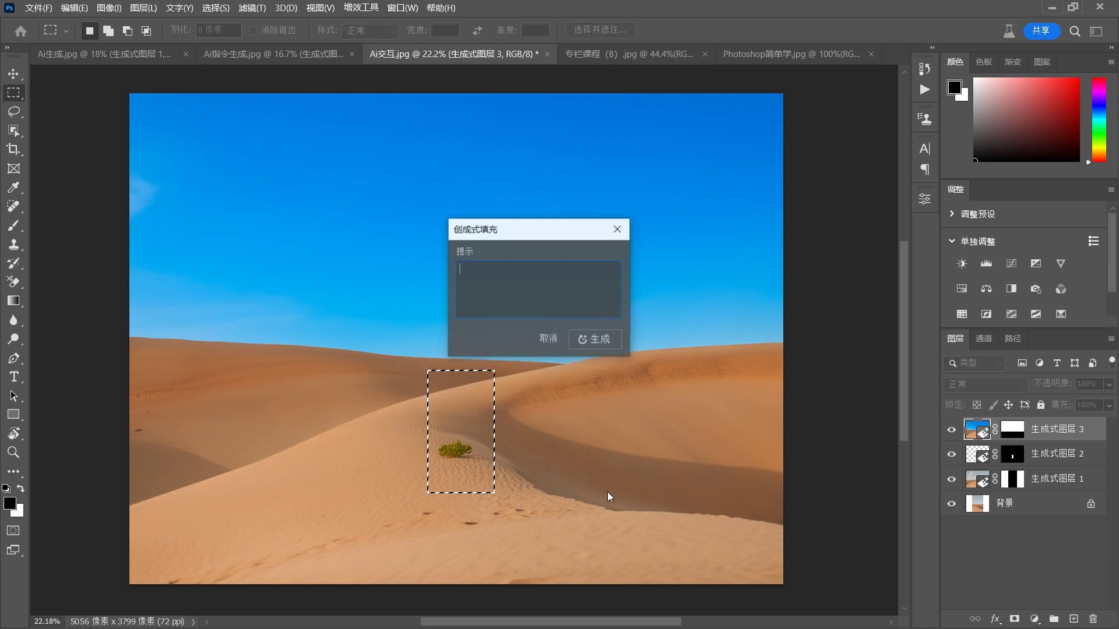
type("peo")
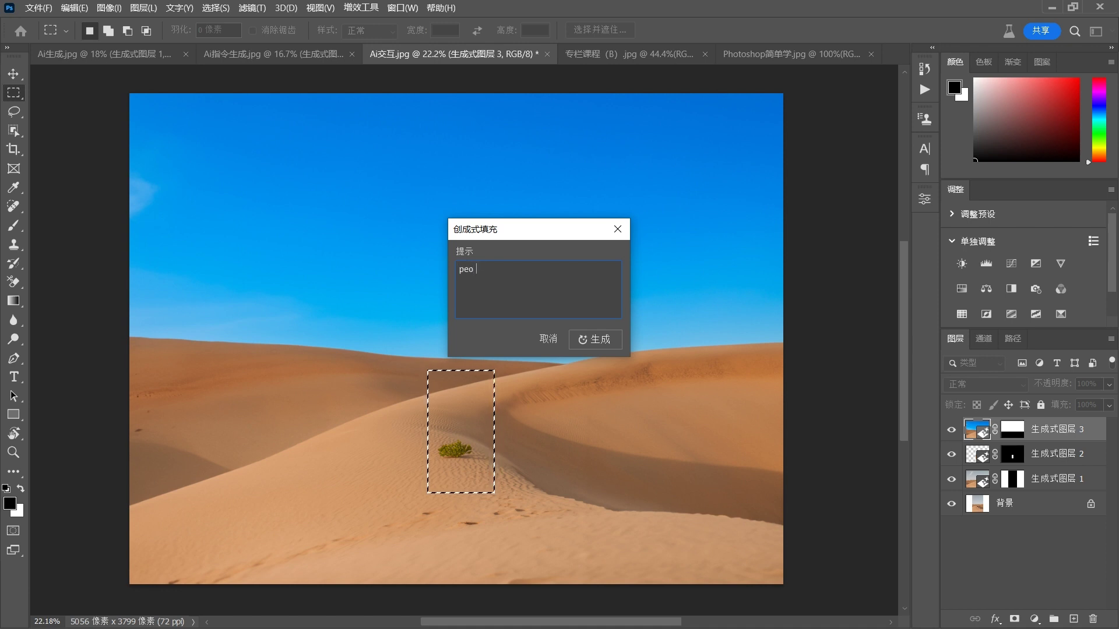
type("ple")
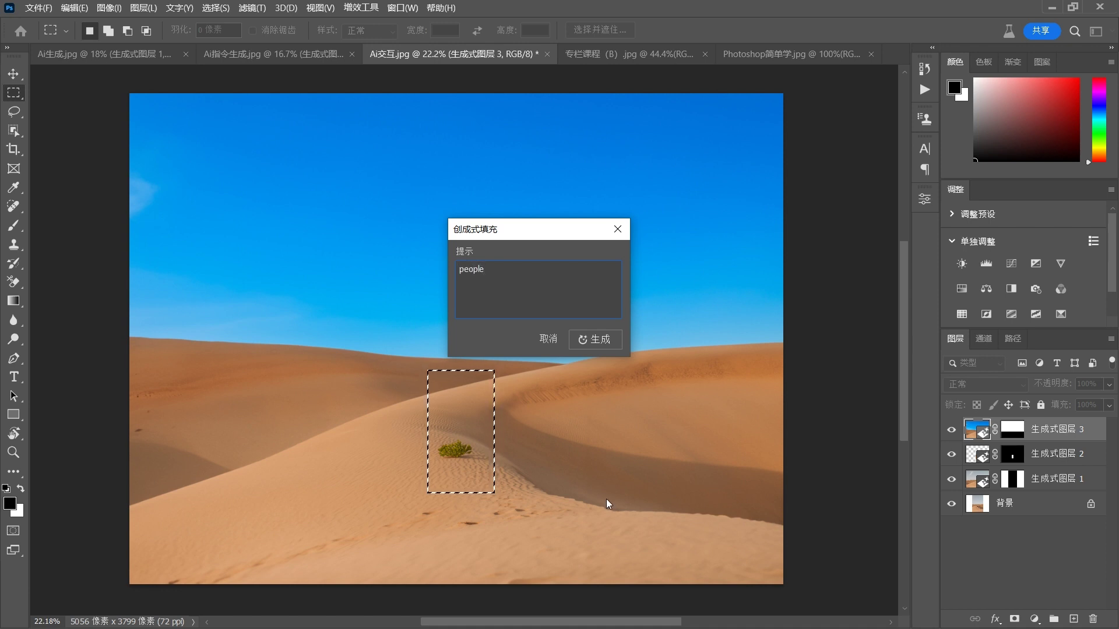
left_click(596, 341)
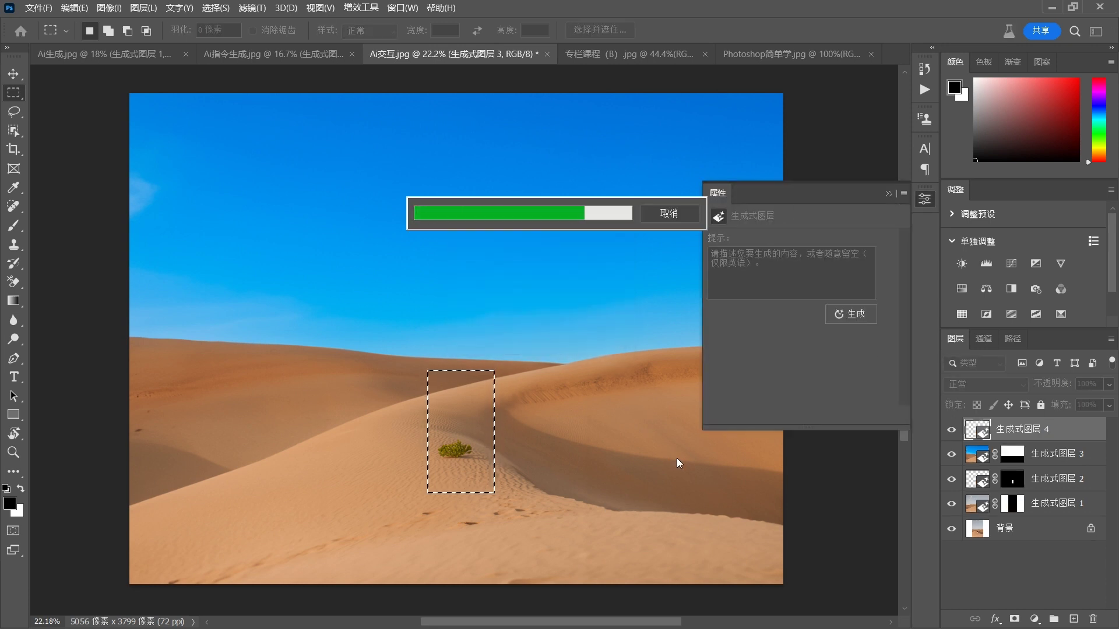
- Compare the generated people variations and apply the third one, the man in a white cap and denim shorts
left_click(792, 379)
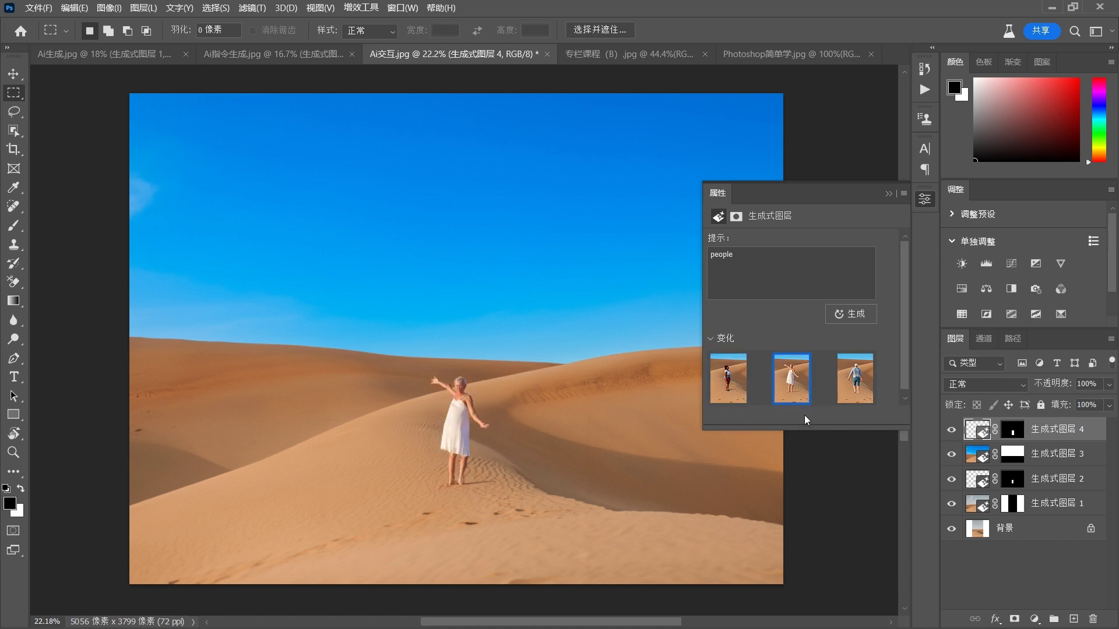
left_click(855, 379)
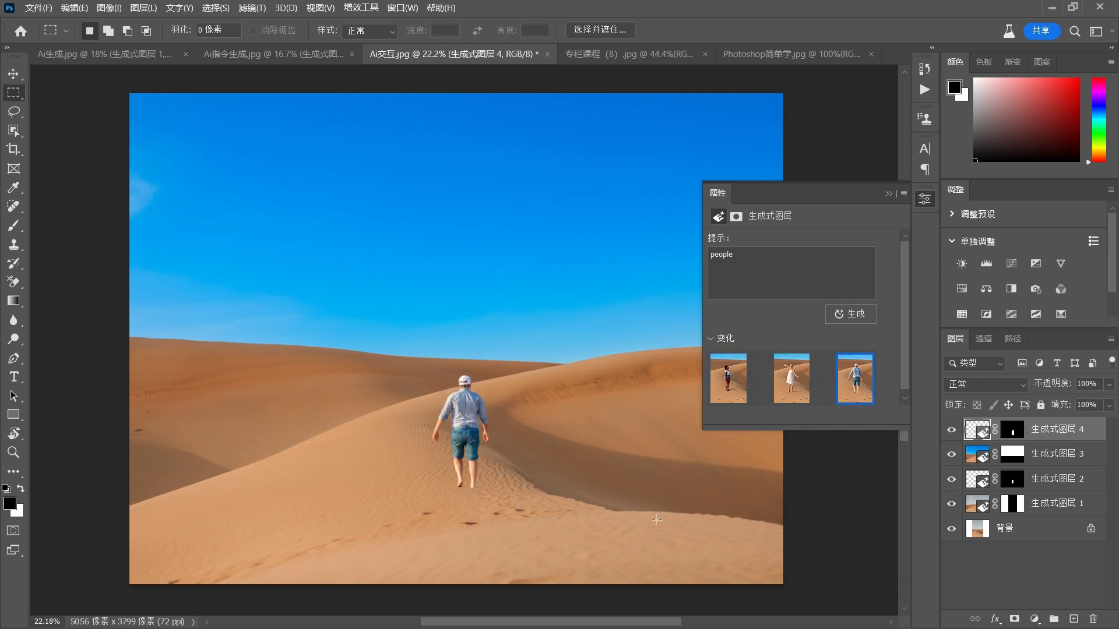
left_click(890, 193)
key("v")
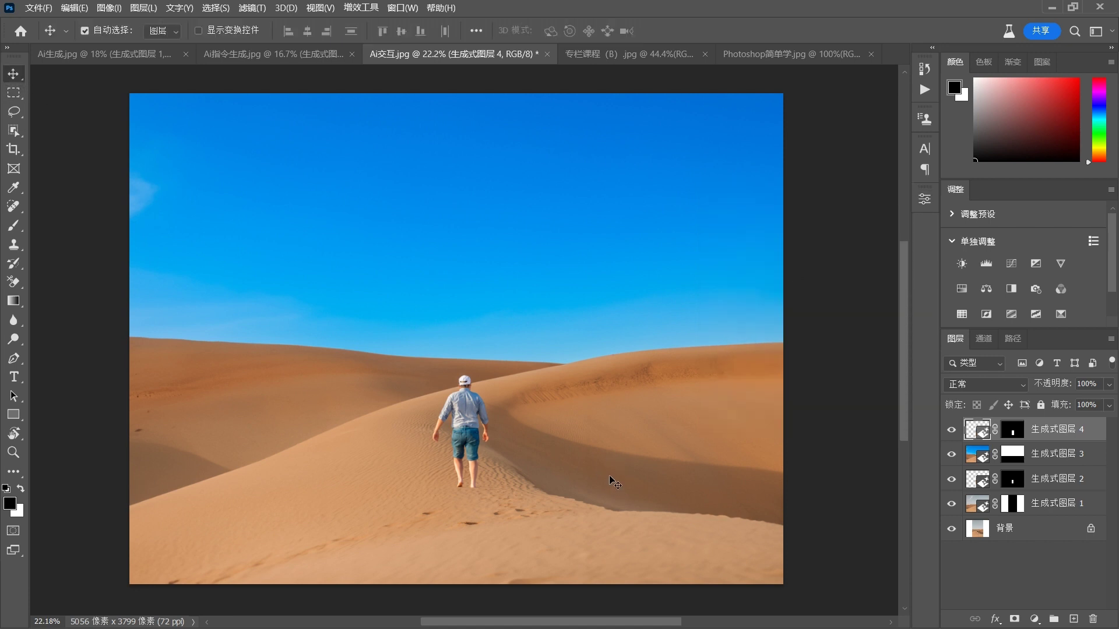
- Revert the desert photo to its original saved state for a before-and-after comparison and undo the revert
key("F12")
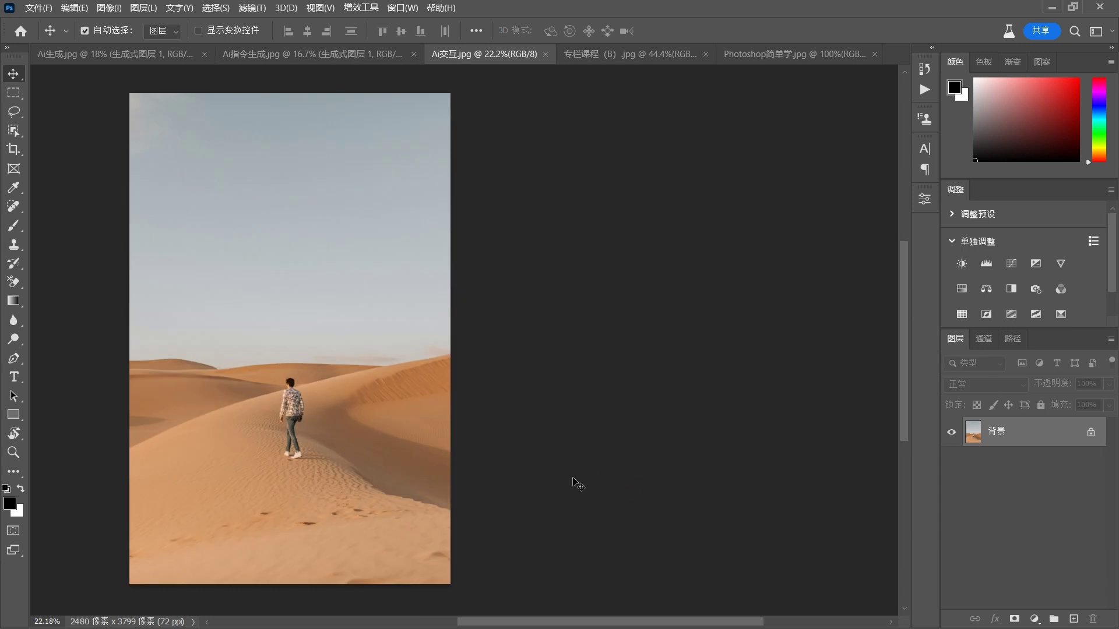
key("ctrl+z")
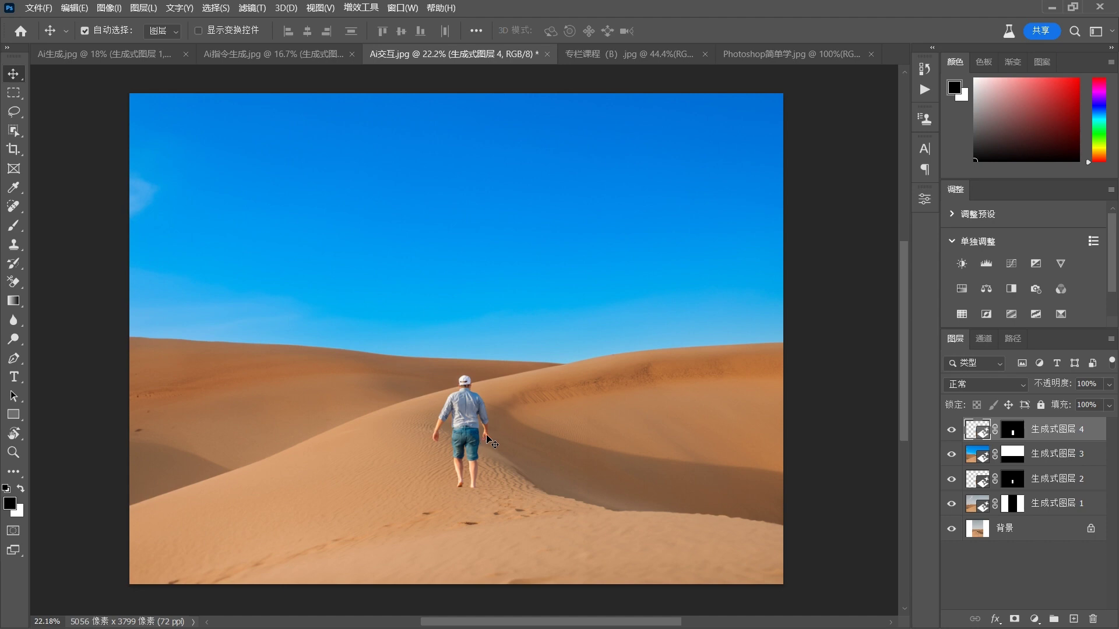
- Switch to Photoshop简单学.jpg and look through the course introduction, the lesson outline and the sample images
left_click(782, 57)
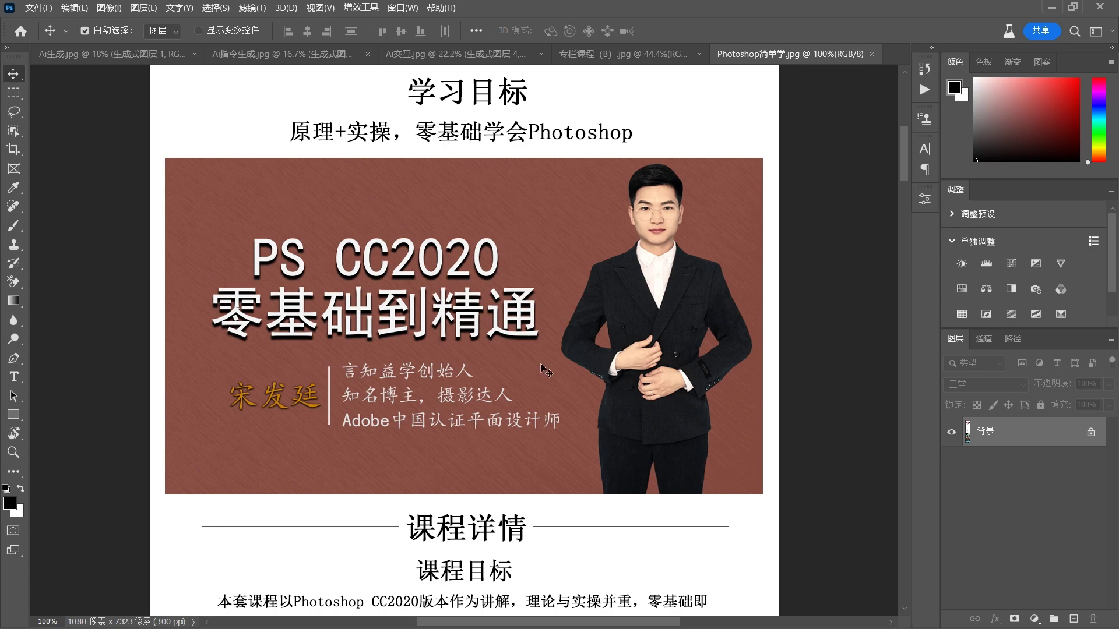
scroll(580, 397, "down", 10)
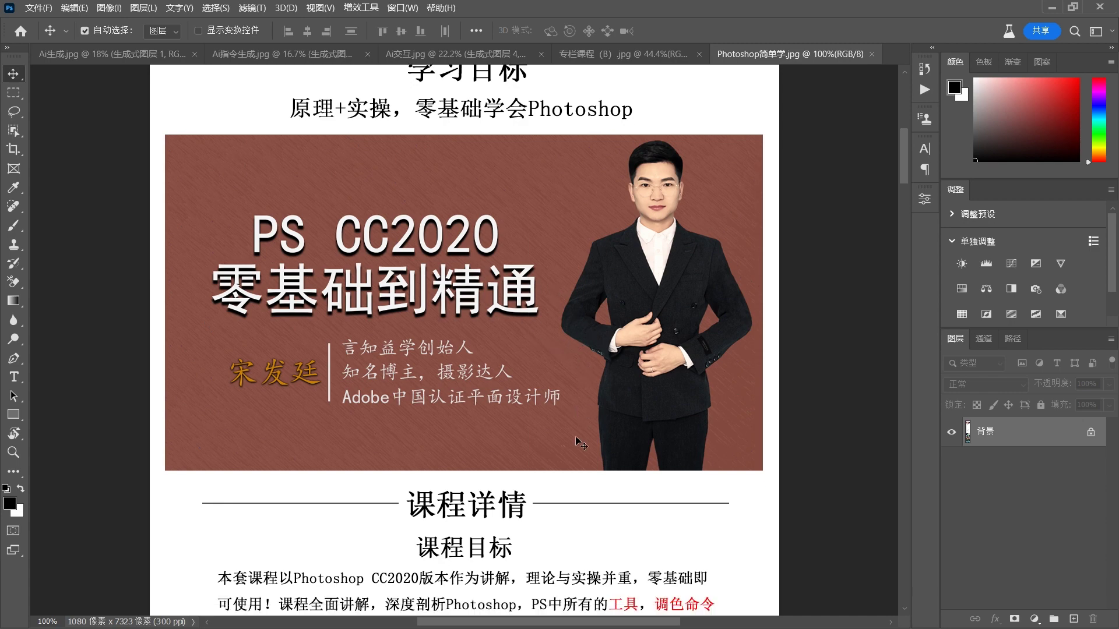
scroll(584, 416, "down", 8)
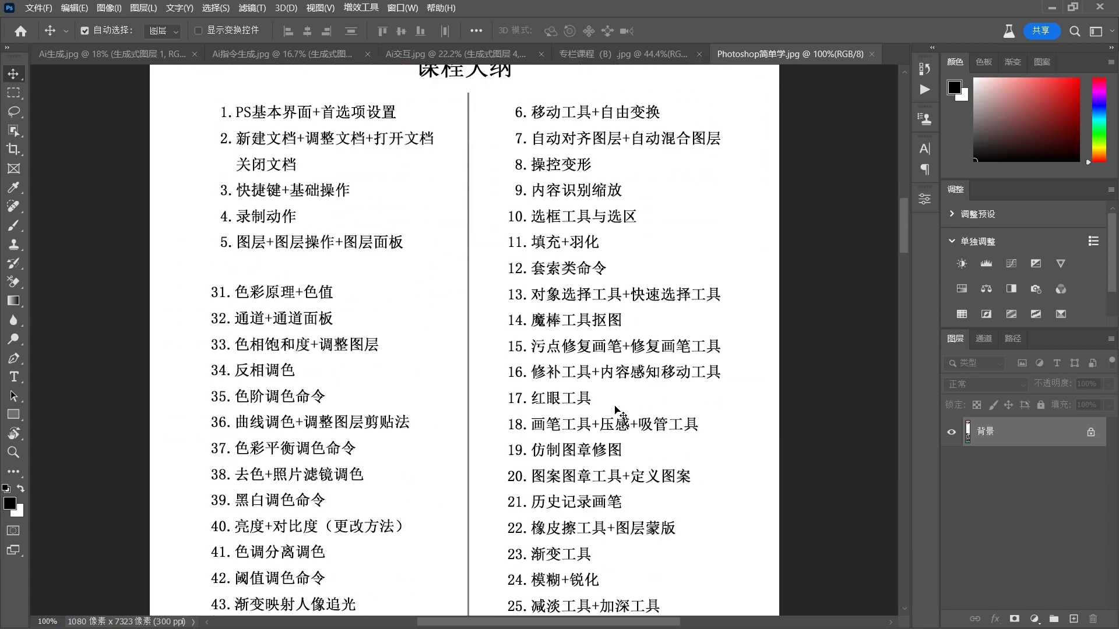
scroll(585, 492, "down", 9)
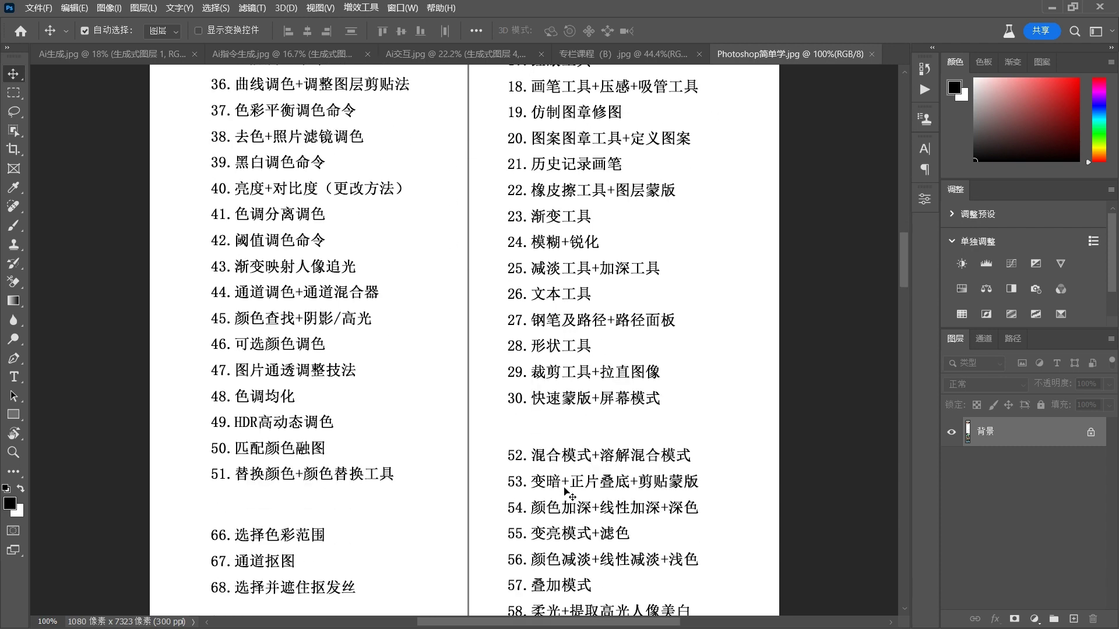
scroll(558, 502, "down", 15)
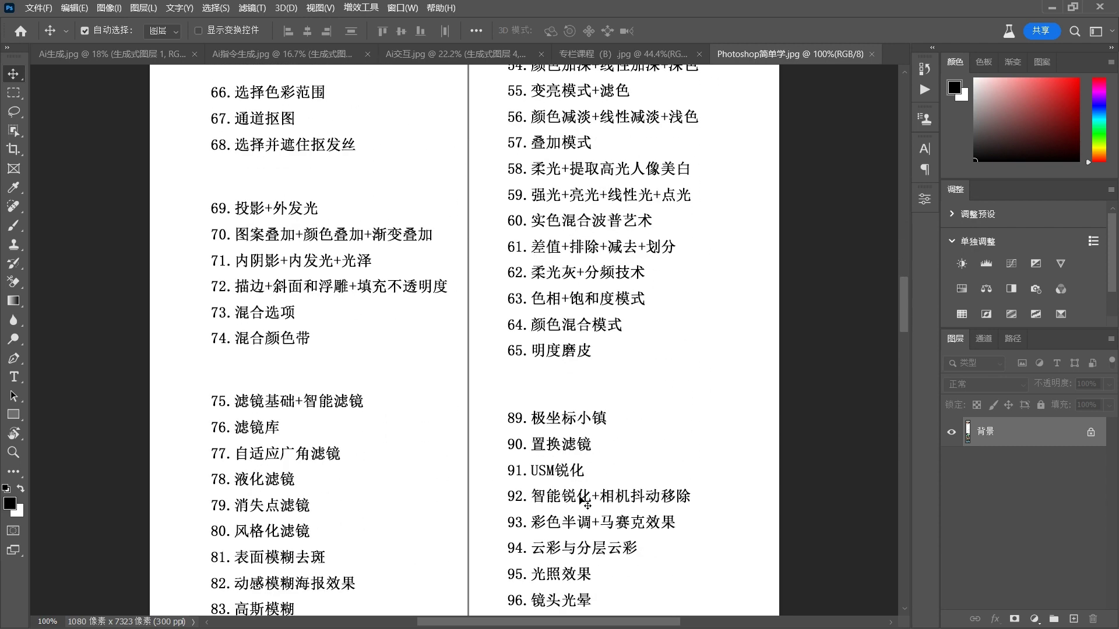
scroll(584, 502, "down", 10)
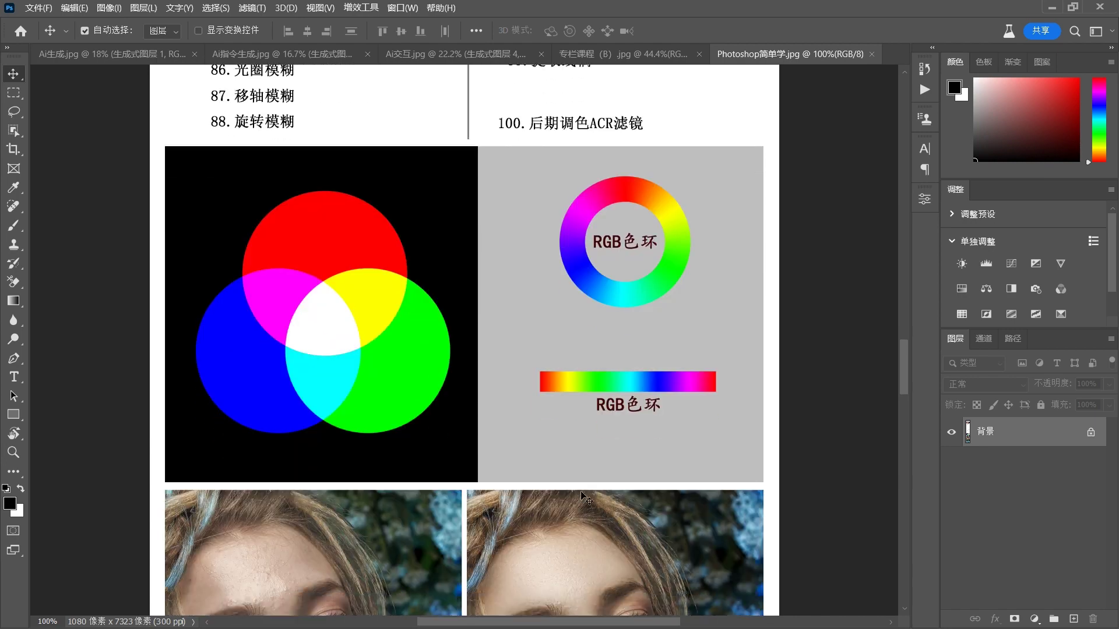
scroll(571, 494, "down", 8)
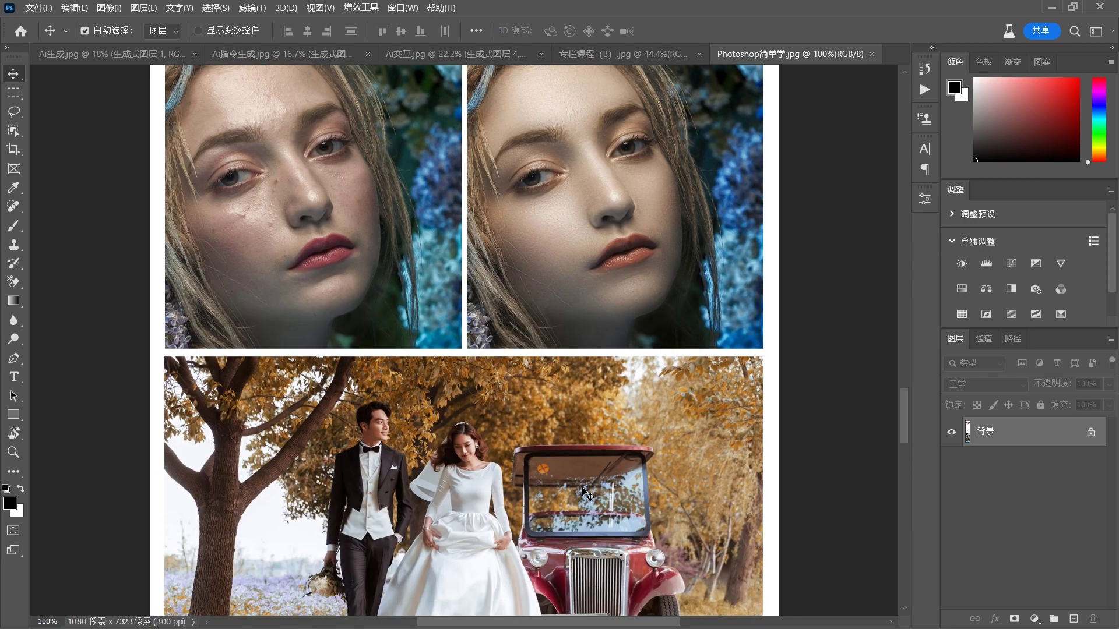
scroll(548, 519, "down", 3)
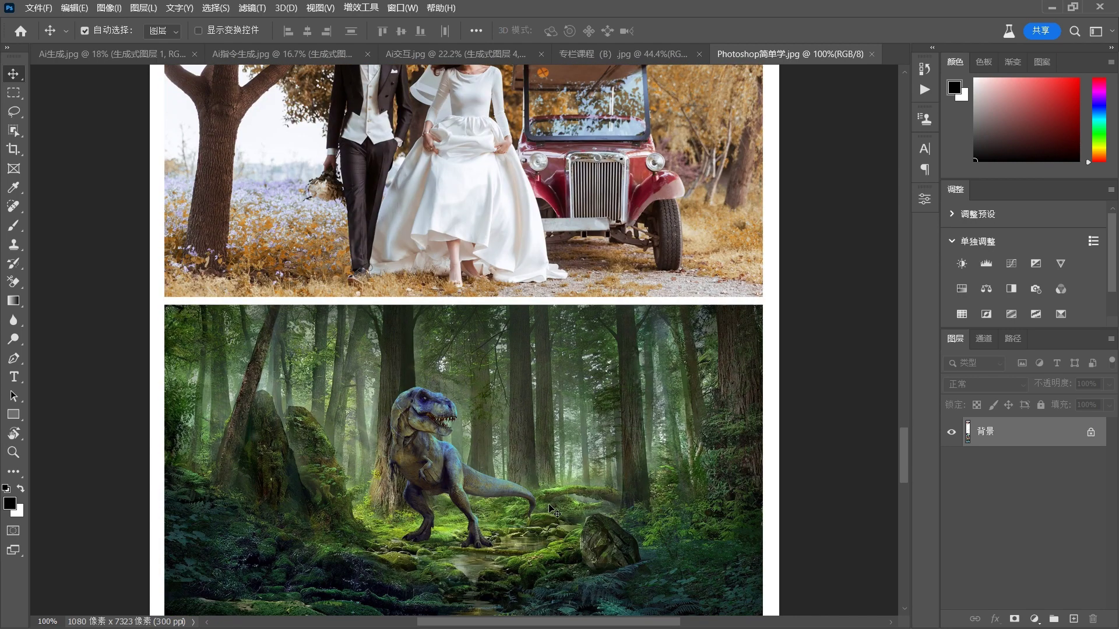
scroll(554, 507, "down", 1)
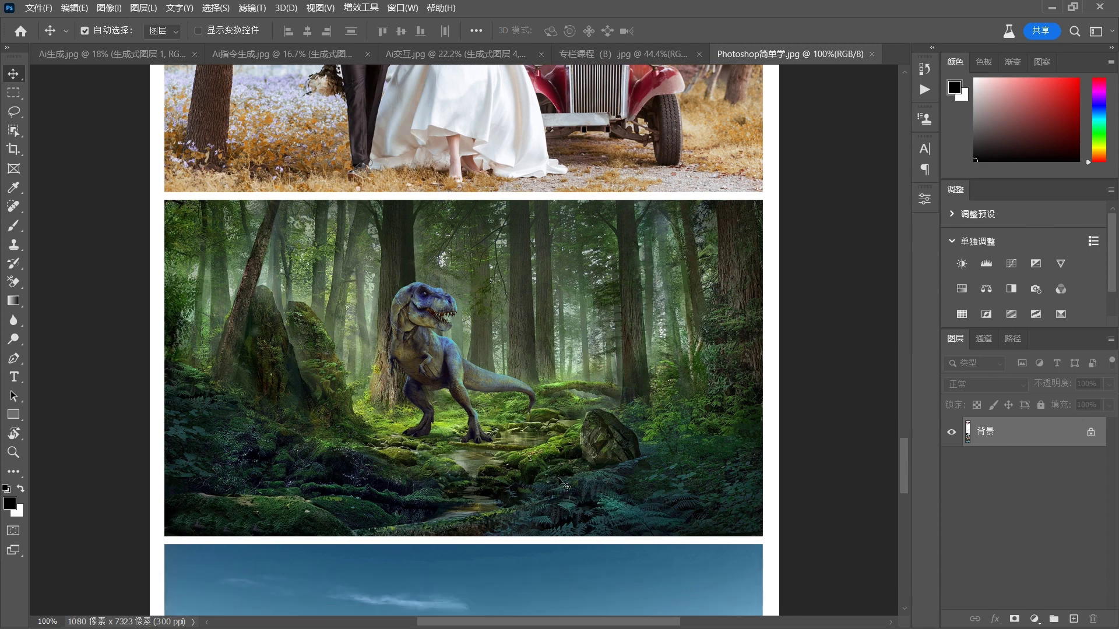